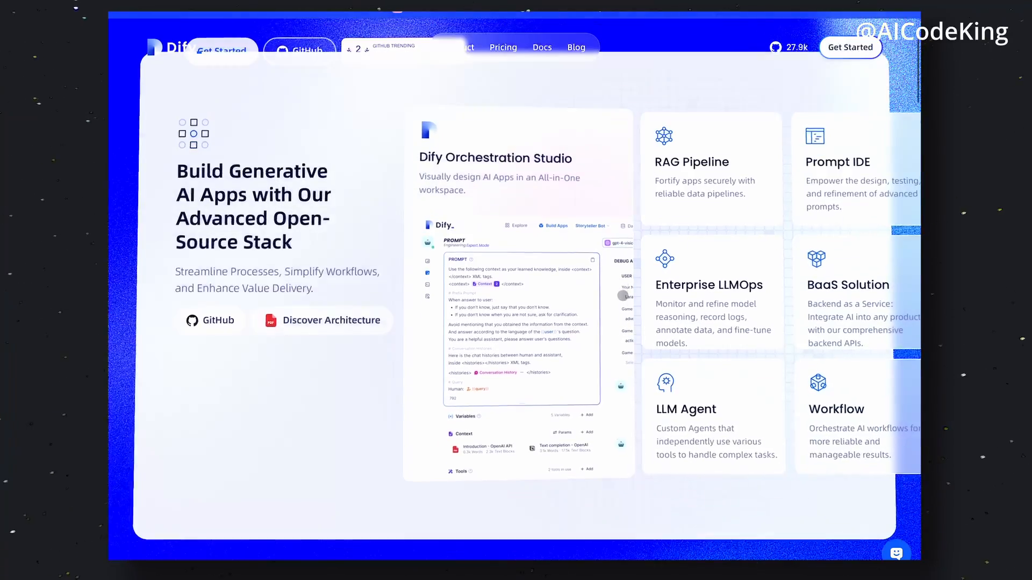
Browse the feature sections of the Dify website
{"action": "scroll", "coordinate": [622, 296], "scroll_direction": "down", "scroll_amount": 8}
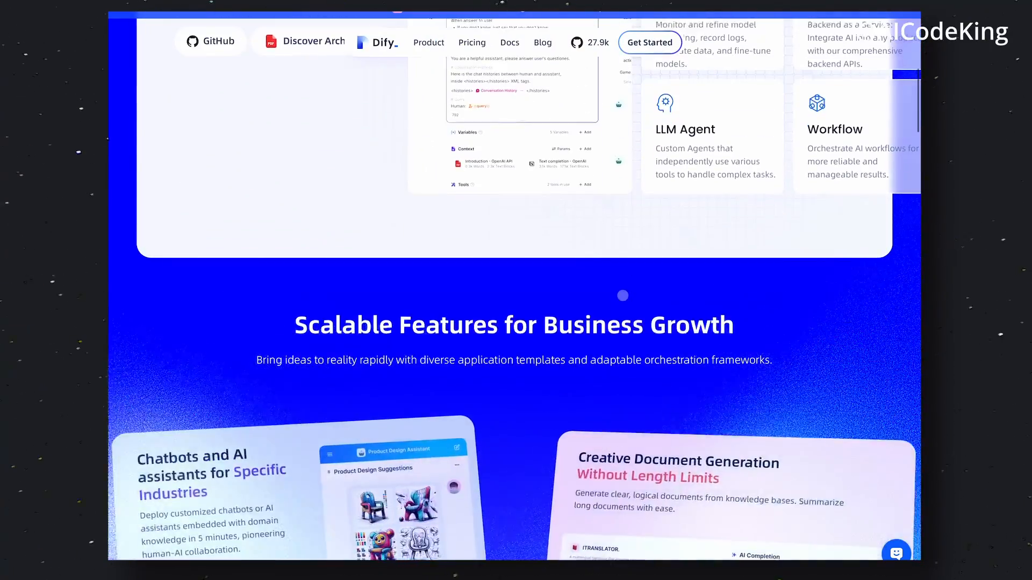
{"action": "scroll", "coordinate": [622, 295], "scroll_direction": "down", "scroll_amount": 8}
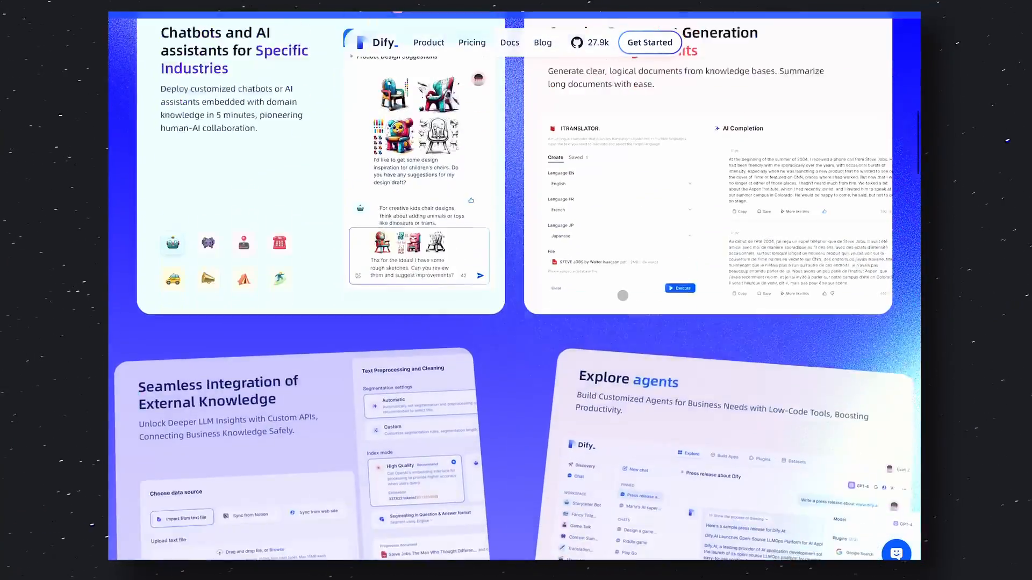
{"action": "scroll", "coordinate": [623, 295], "scroll_direction": "down", "scroll_amount": 5}
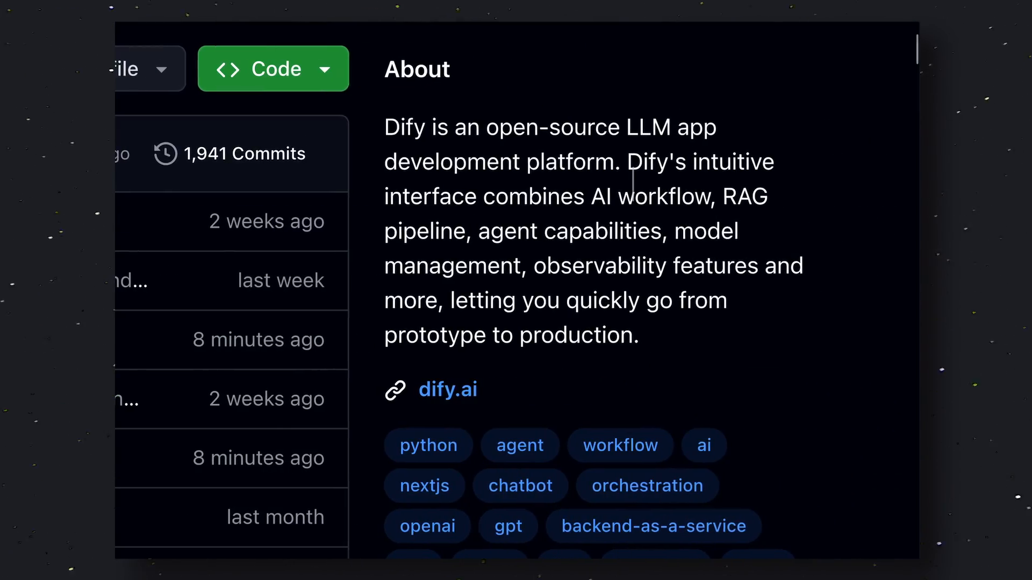
Read the Dify repository's description and README on GitHub
{"action": "left_click_drag", "start_coordinate": [390, 127], "coordinate": [622, 165]}
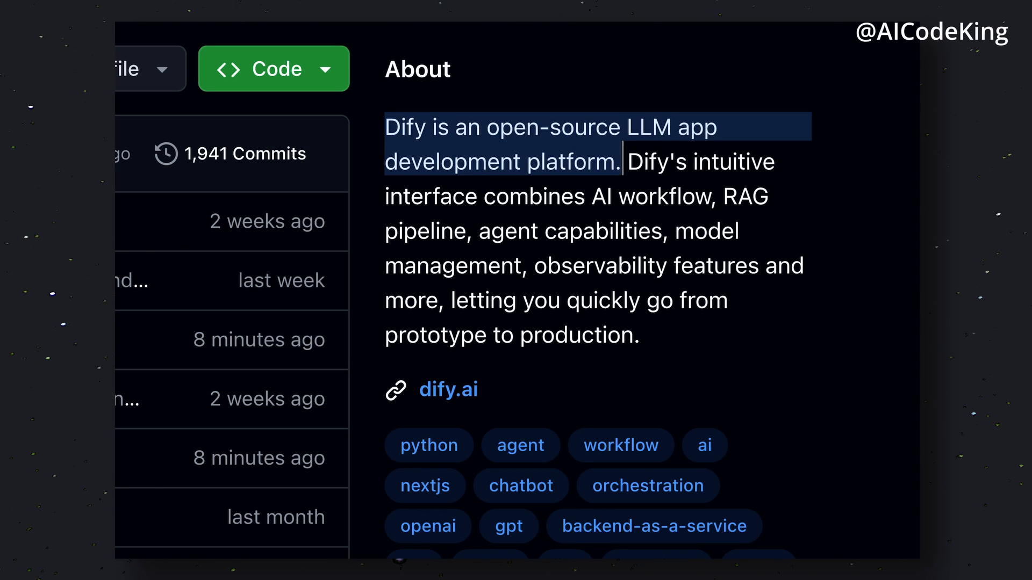
{"action": "left_click", "coordinate": [628, 157]}
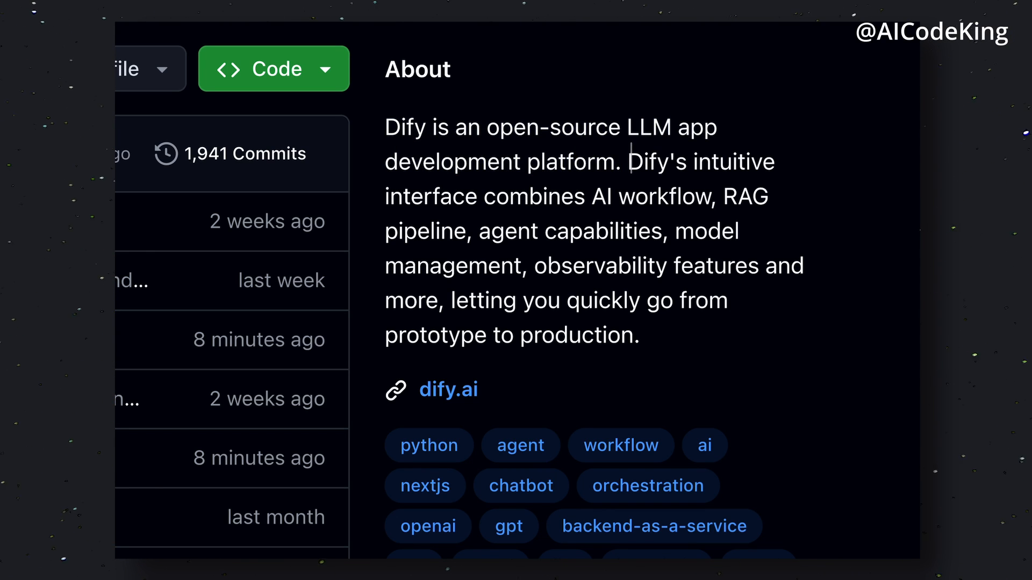
{"action": "left_click_drag", "start_coordinate": [631, 157], "coordinate": [721, 341]}
{"action": "left_click", "coordinate": [735, 265]}
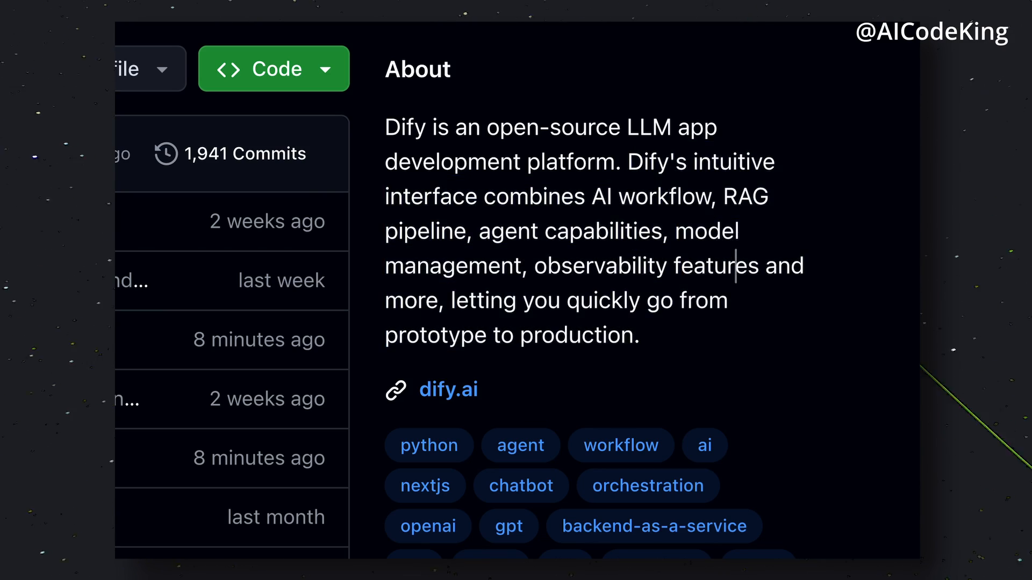
{"action": "scroll", "coordinate": [735, 266], "scroll_direction": "down", "scroll_amount": 10}
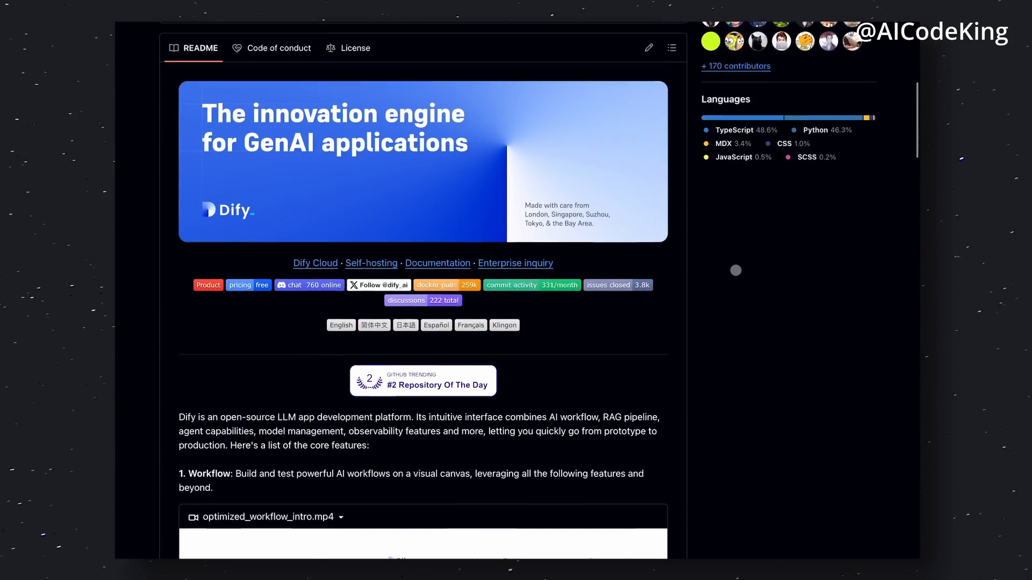
{"action": "scroll", "coordinate": [735, 270], "scroll_direction": "down", "scroll_amount": 1}
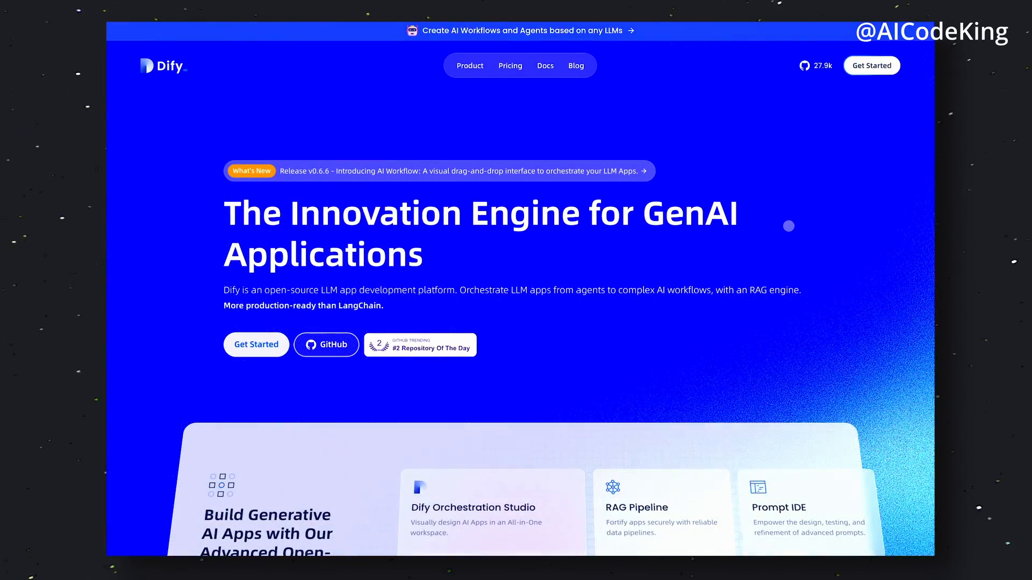
{"action": "scroll", "coordinate": [845, 255], "scroll_direction": "down", "scroll_amount": 6}
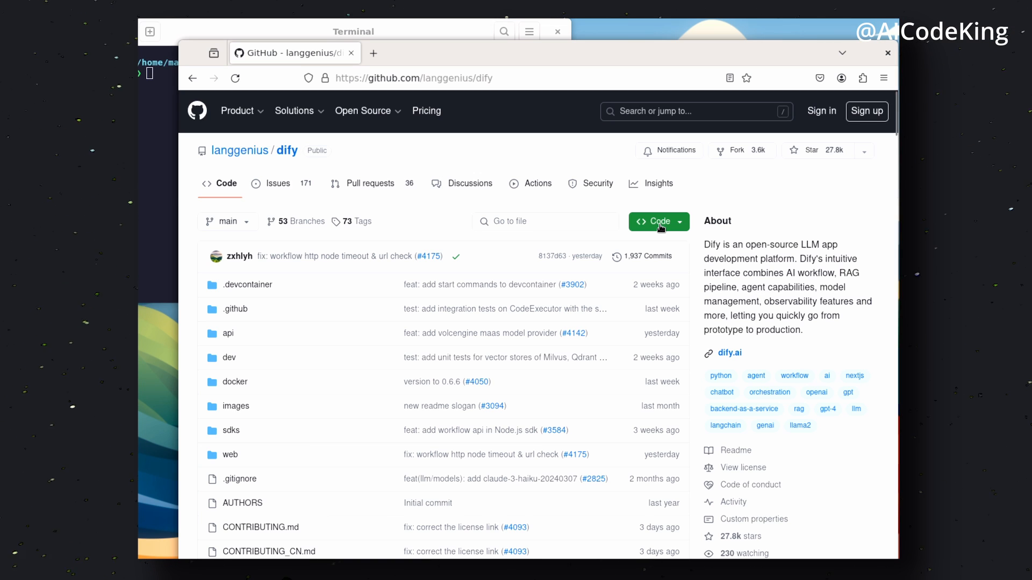
Clone the langgenius/dify repository in the terminal and change into the dify folder
{"action": "left_click", "coordinate": [659, 222]}
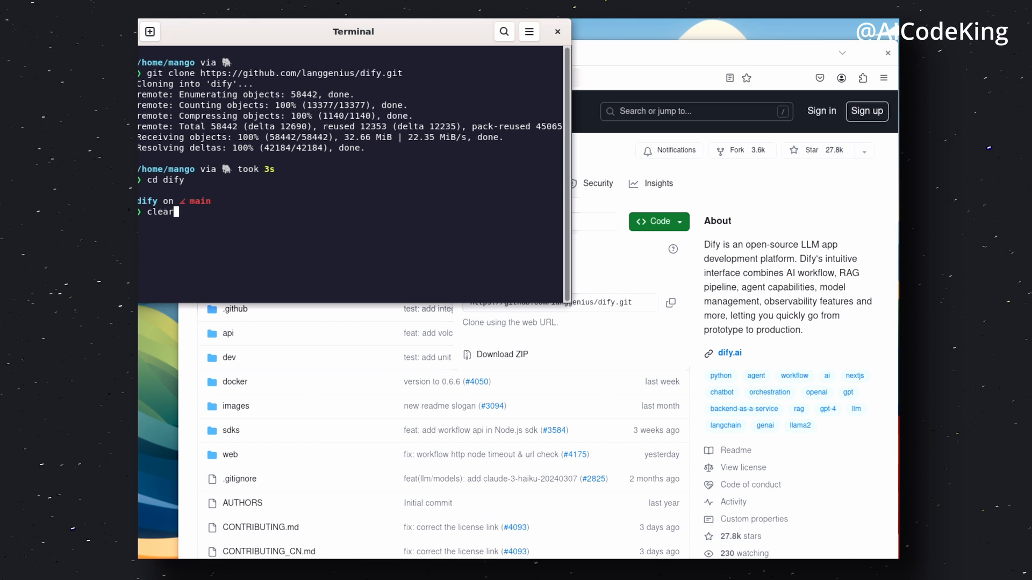
{"action": "key", "text": "Return"}
Copy the cd docker command from the README's quick start and run it in the terminal
{"action": "left_click_drag", "start_coordinate": [895, 400], "coordinate": [894, 407]}
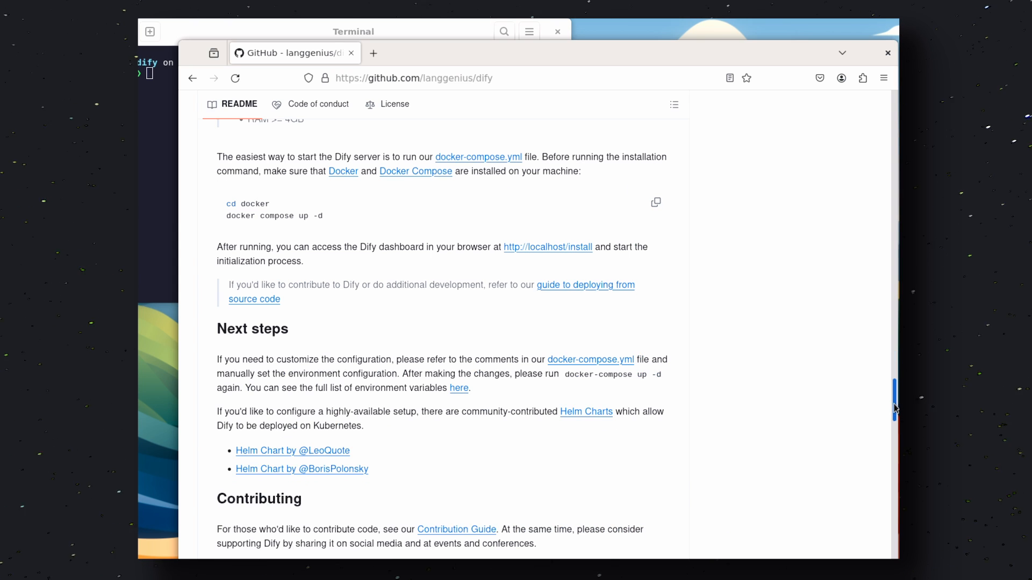
{"action": "scroll", "coordinate": [414, 259], "scroll_direction": "up", "scroll_amount": 2}
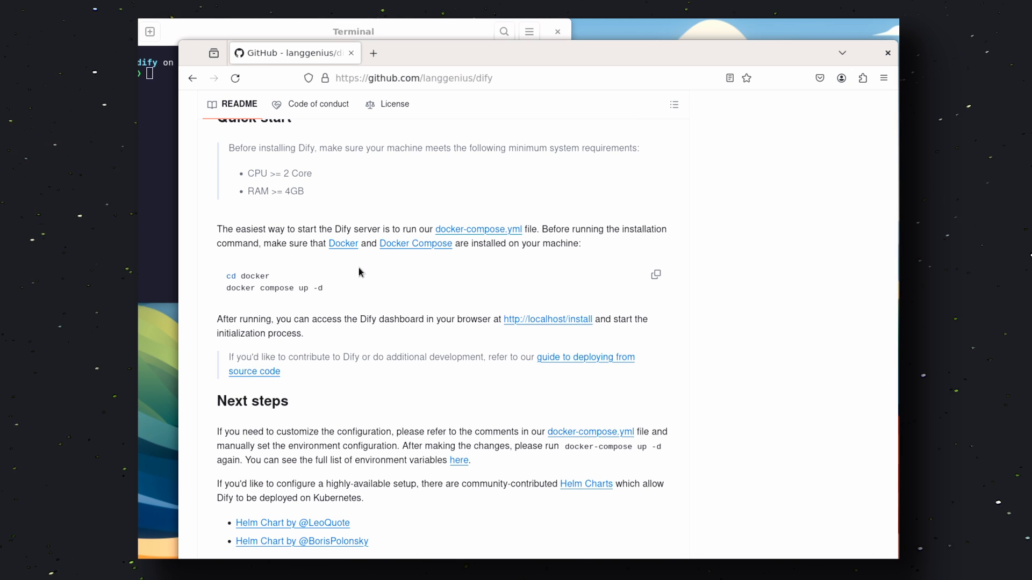
{"action": "triple_click", "coordinate": [250, 276]}
{"action": "right_click", "coordinate": [250, 276]}
{"action": "left_click", "coordinate": [268, 290]}
{"action": "key", "text": "alt+Tab"}
{"action": "key", "text": "ctrl+shift+v"}
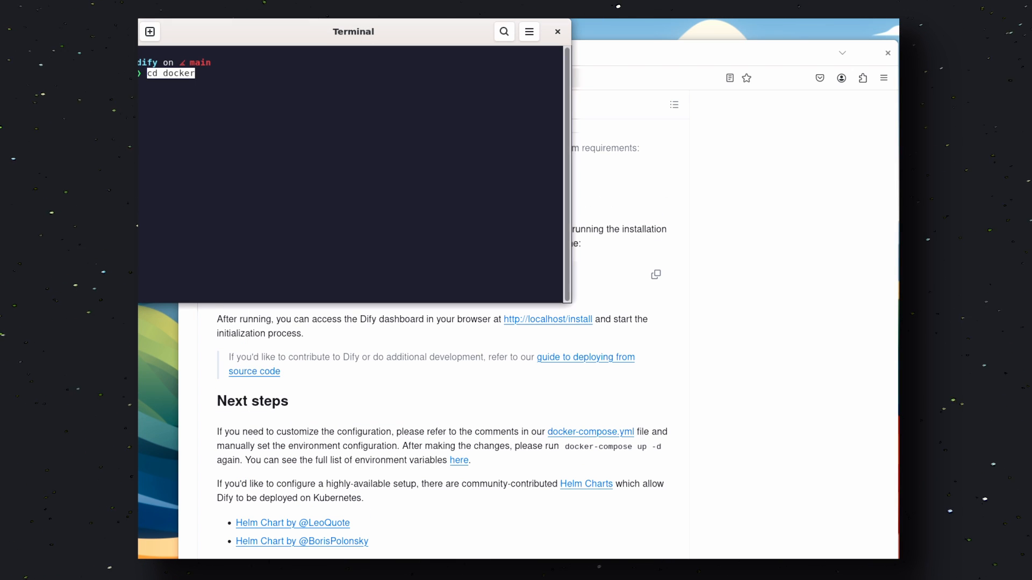
{"action": "key", "text": "Return"}
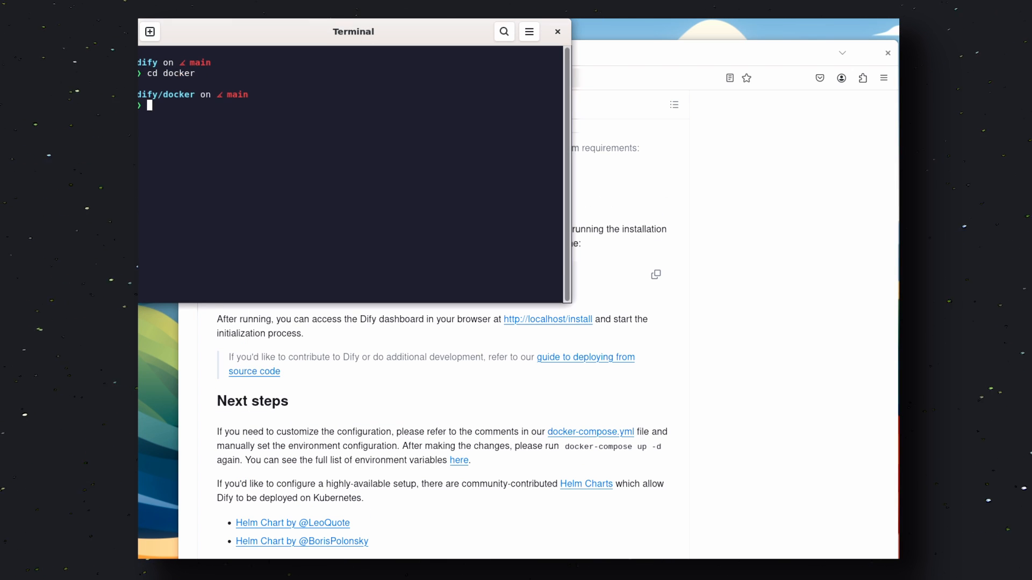
Copy the docker compose up -d command and run it in the terminal with sudo to start the containers
{"action": "triple_click", "coordinate": [271, 288]}
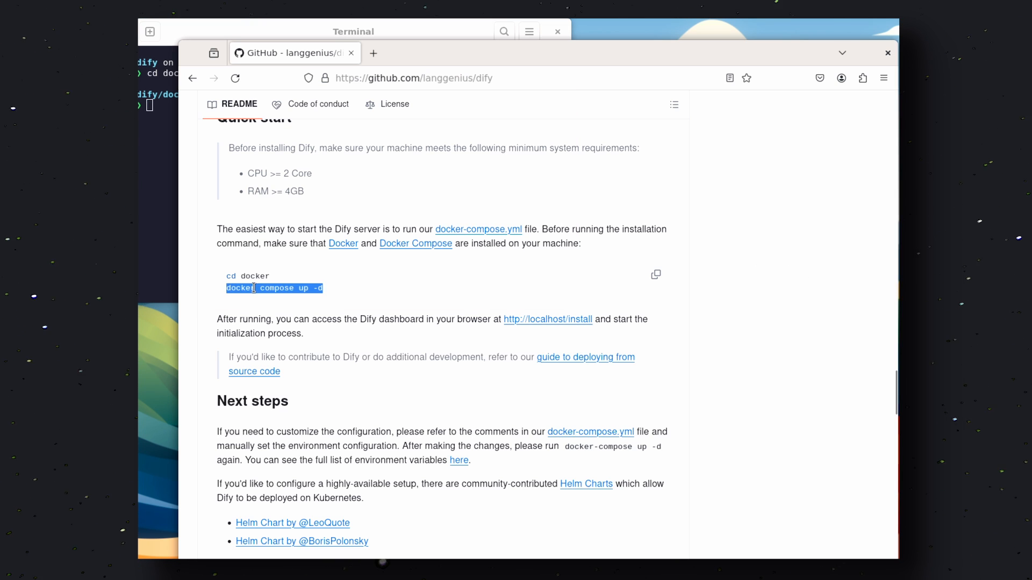
{"action": "right_click", "coordinate": [258, 289]}
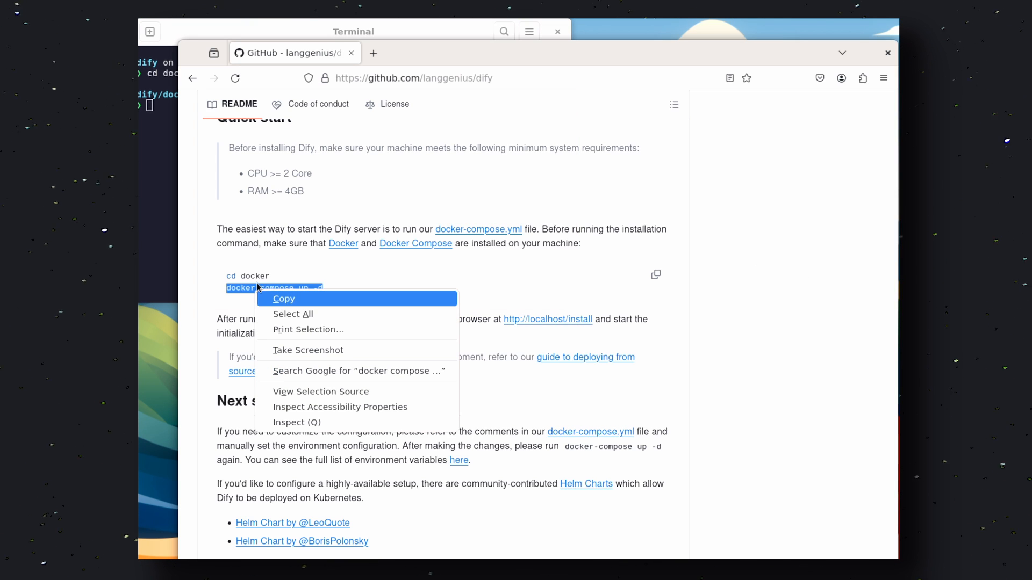
{"action": "left_click", "coordinate": [155, 176]}
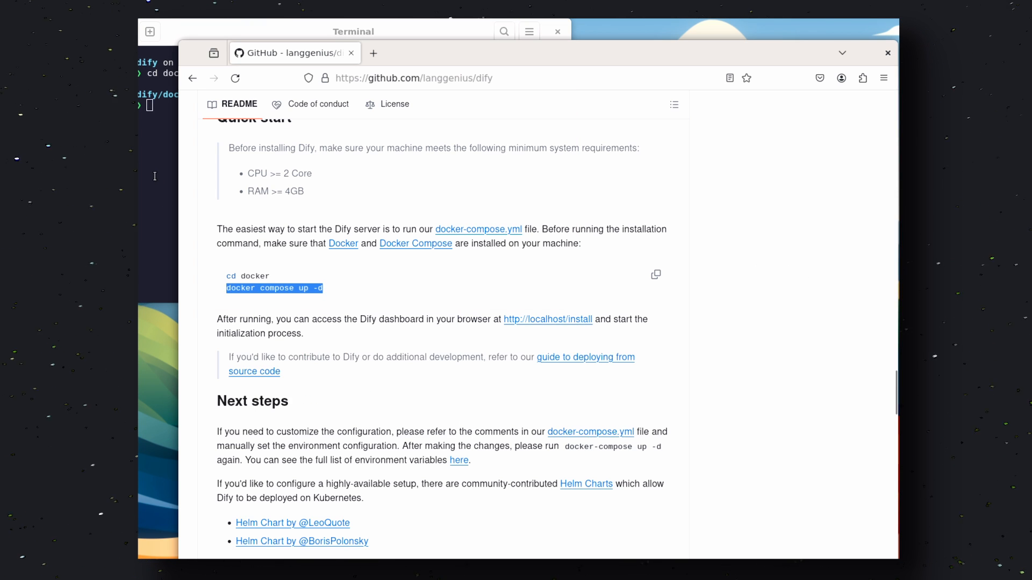
{"action": "left_click", "coordinate": [155, 176]}
{"action": "right_click", "coordinate": [270, 141]}
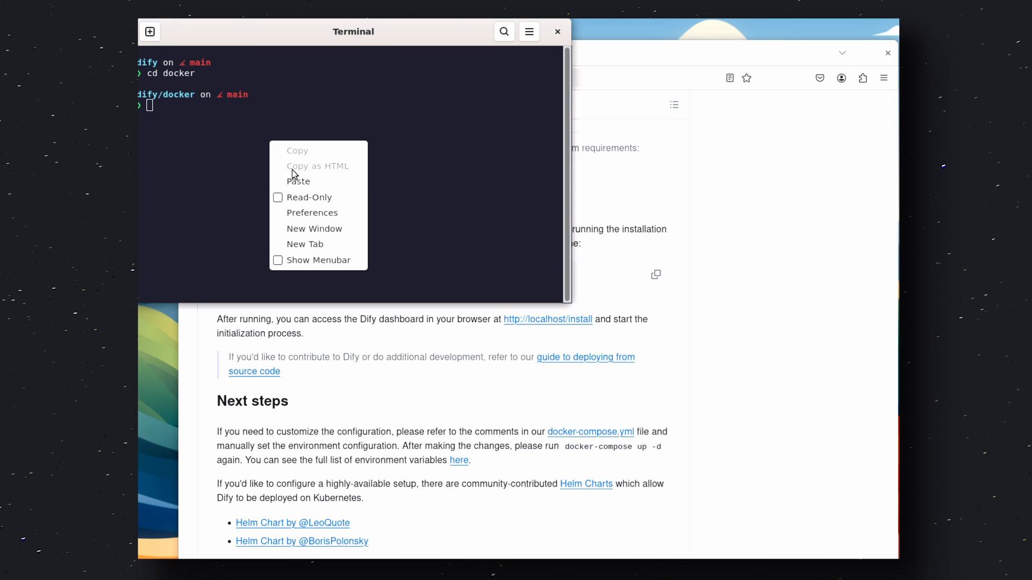
{"action": "left_click", "coordinate": [300, 184]}
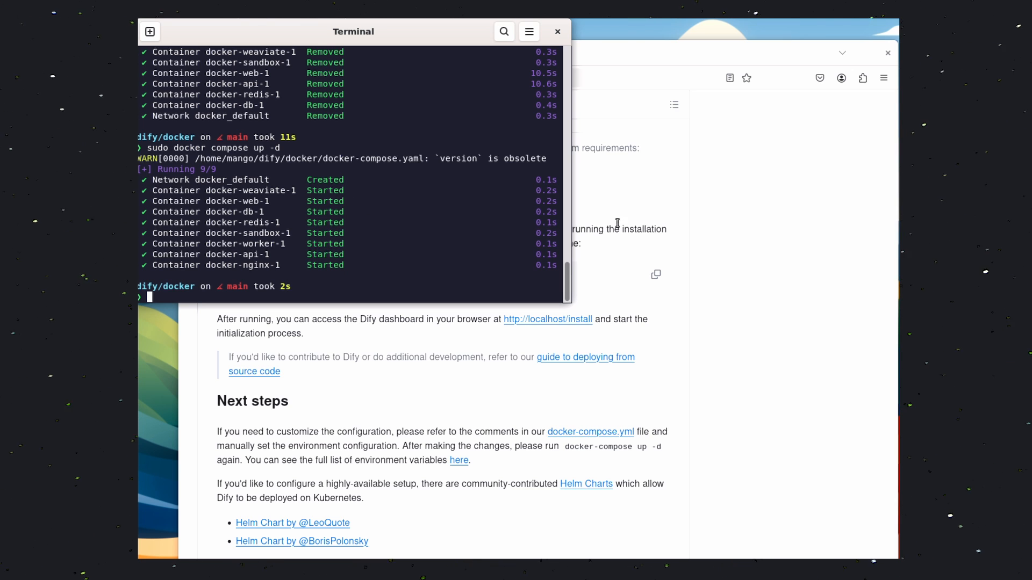
Open a new browser tab and go to the locally running Dify address on localhost
{"action": "key", "text": "alt+Tab"}
{"action": "left_click", "coordinate": [373, 53]}
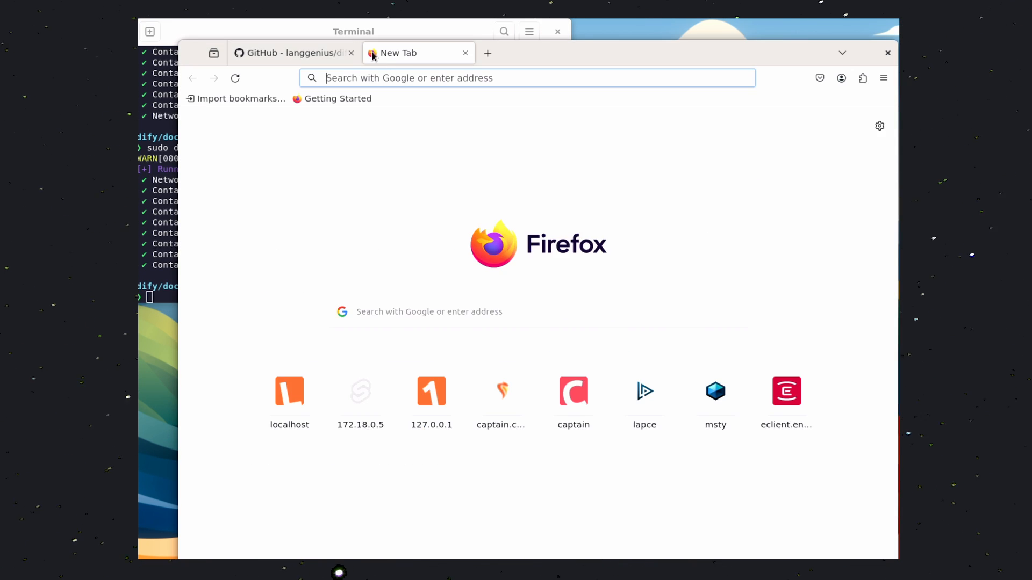
{"action": "type", "text": "localhost:"}
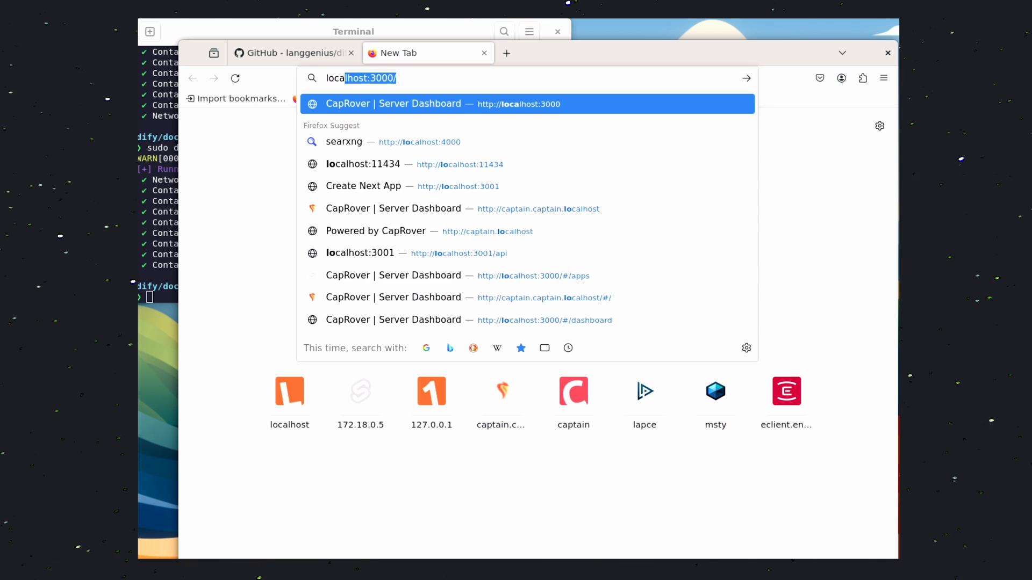
{"action": "type", "text": "080"}
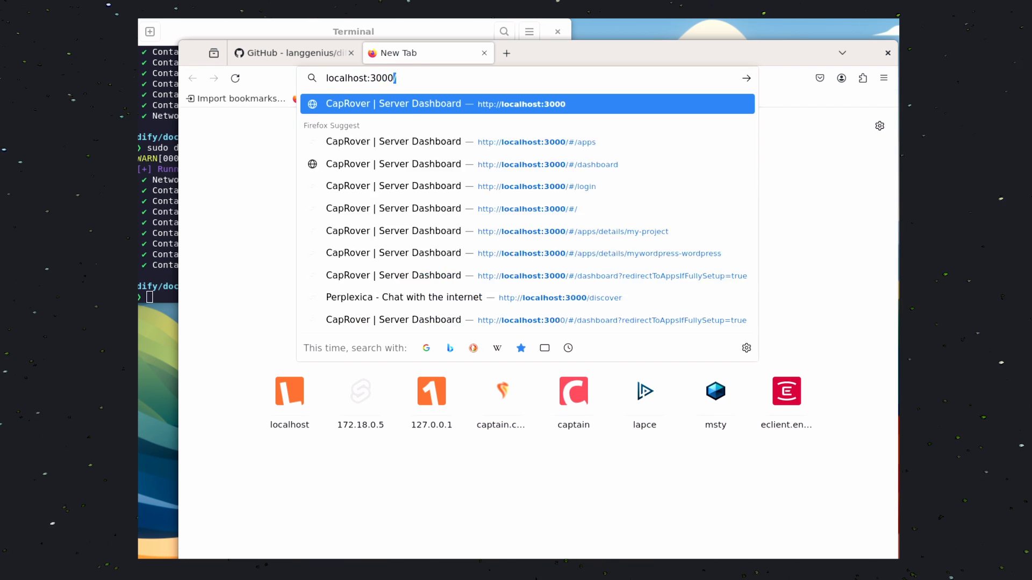
{"action": "key", "text": "Return"}
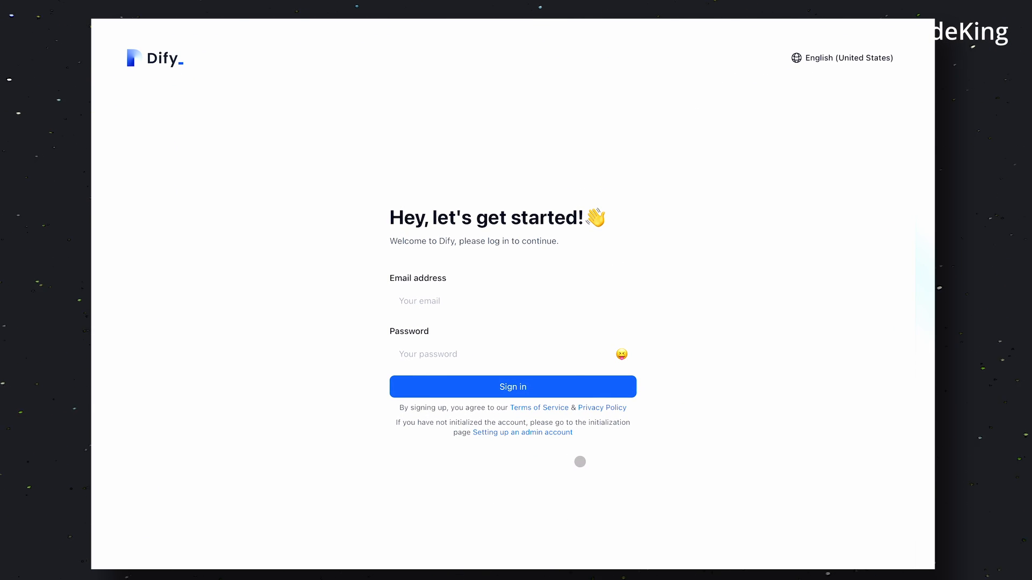
Set up the admin account from the initialization page with an email, username and password
{"action": "left_click", "coordinate": [555, 433]}
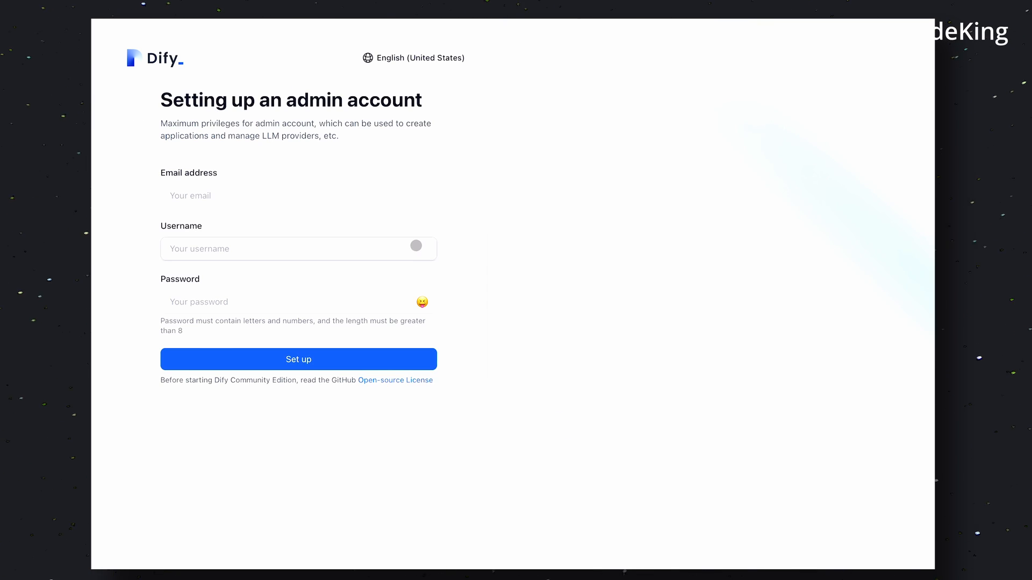
{"action": "left_click", "coordinate": [376, 203]}
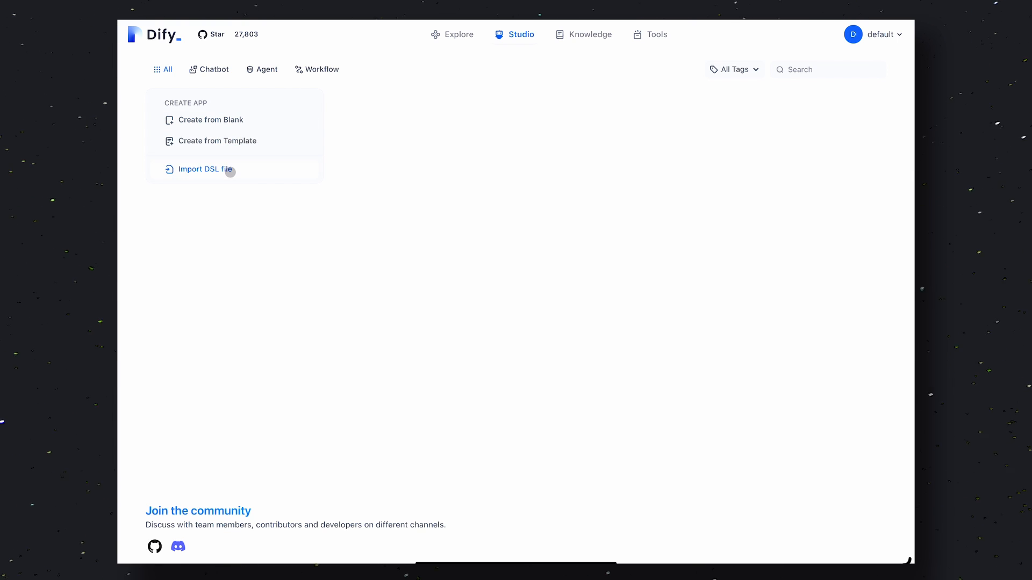
Browse the template apps in the Explore section
{"action": "left_click", "coordinate": [225, 65]}
{"action": "left_click", "coordinate": [456, 39]}
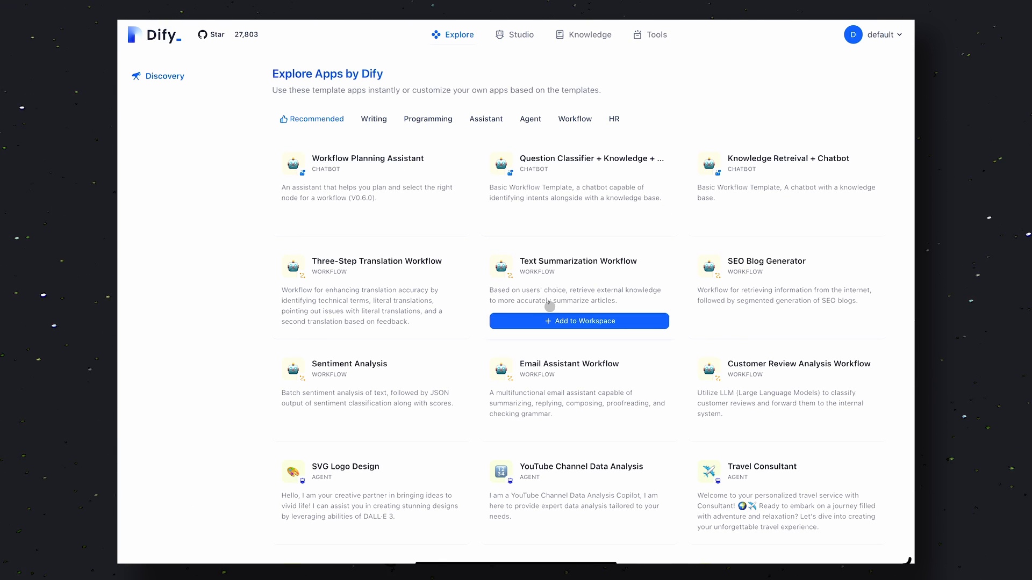
{"action": "scroll", "coordinate": [548, 309], "scroll_direction": "down", "scroll_amount": 6}
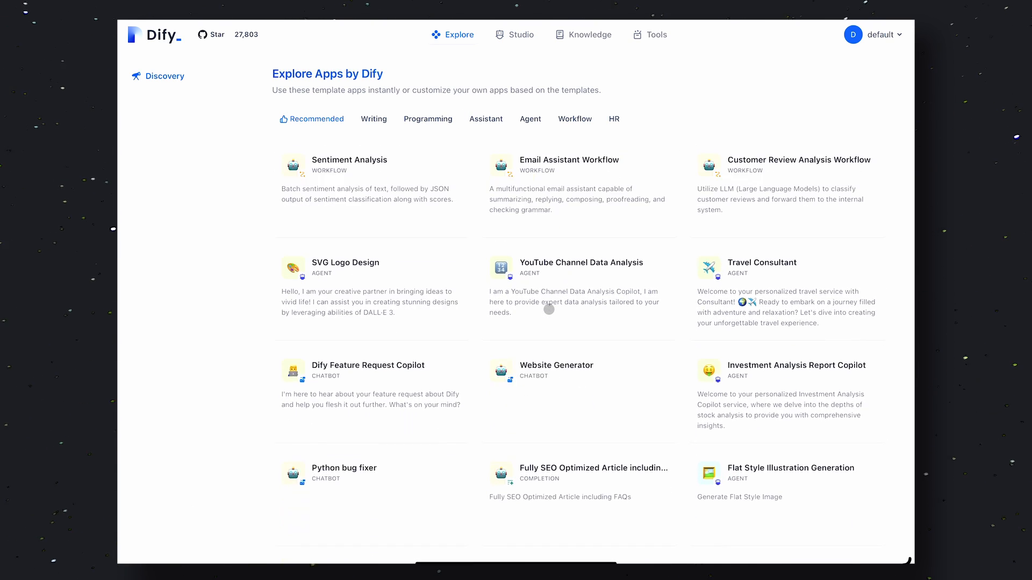
{"action": "scroll", "coordinate": [549, 309], "scroll_direction": "down", "scroll_amount": 4}
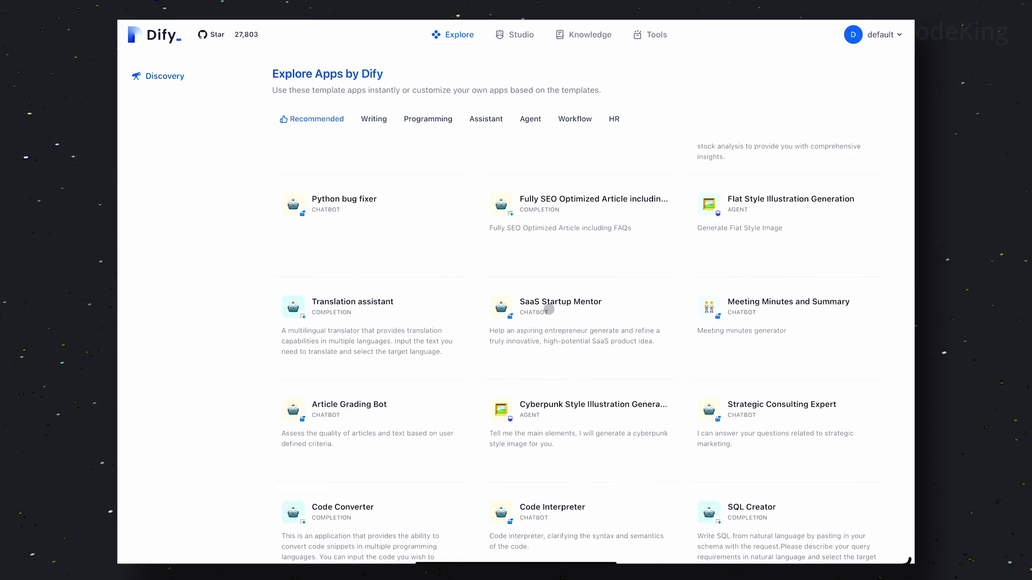
{"action": "scroll", "coordinate": [549, 309], "scroll_direction": "down", "scroll_amount": 2}
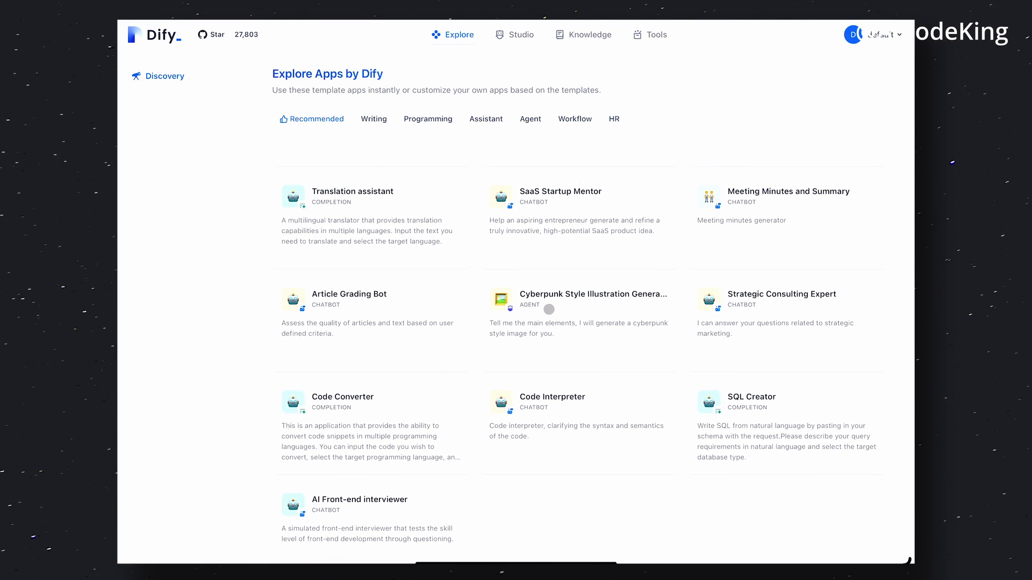
Add the Fully SEO Optimized Article including FAQs template from the Writing category to the workspace
{"action": "left_click", "coordinate": [374, 118]}
{"action": "mouse_move", "coordinate": [412, 176]}
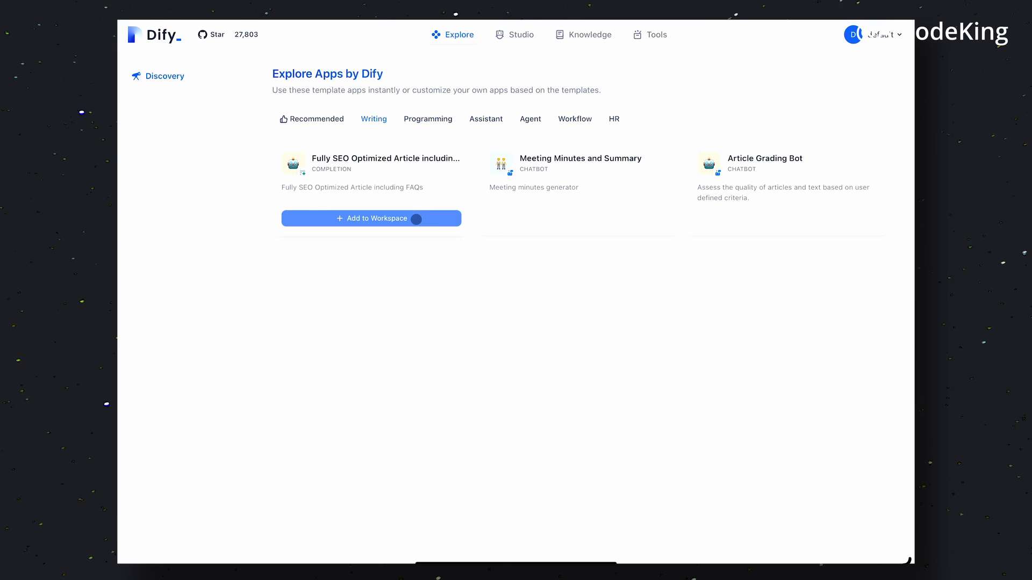
{"action": "left_click", "coordinate": [416, 219]}
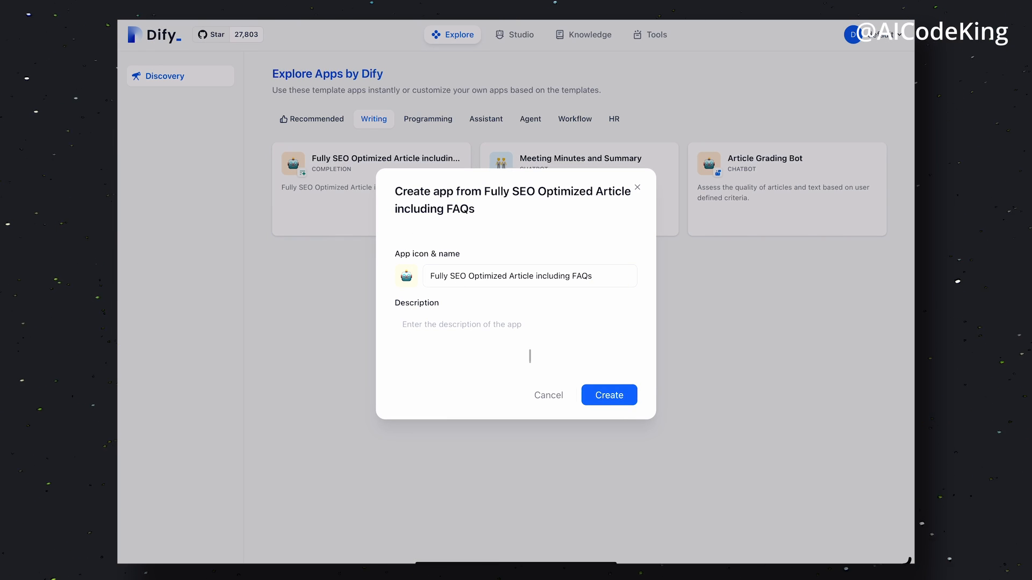
{"action": "left_click", "coordinate": [608, 400]}
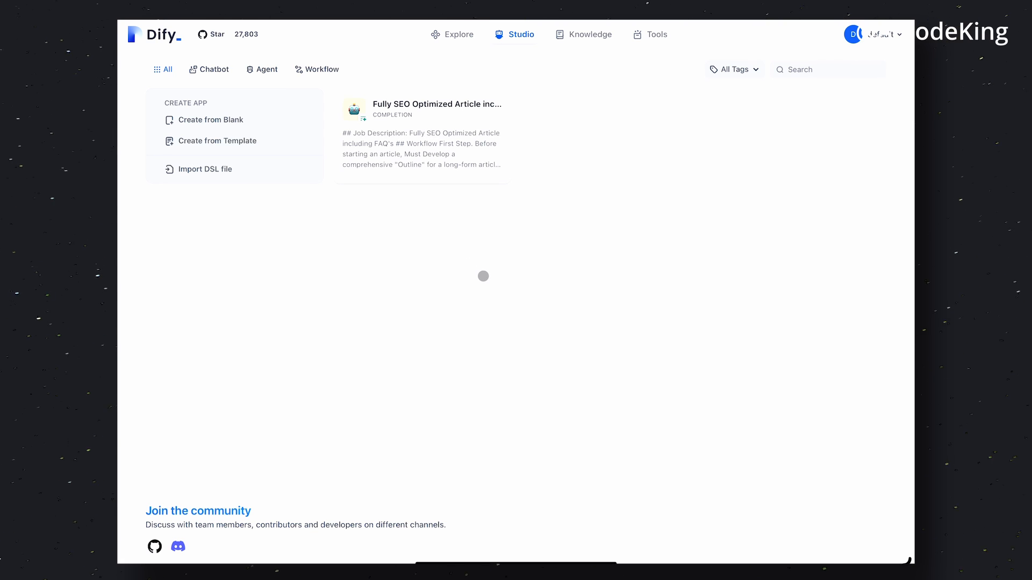
Open the Fully SEO Optimized Article app and start adding an Ollama model from the model provider settings
{"action": "left_click", "coordinate": [483, 276]}
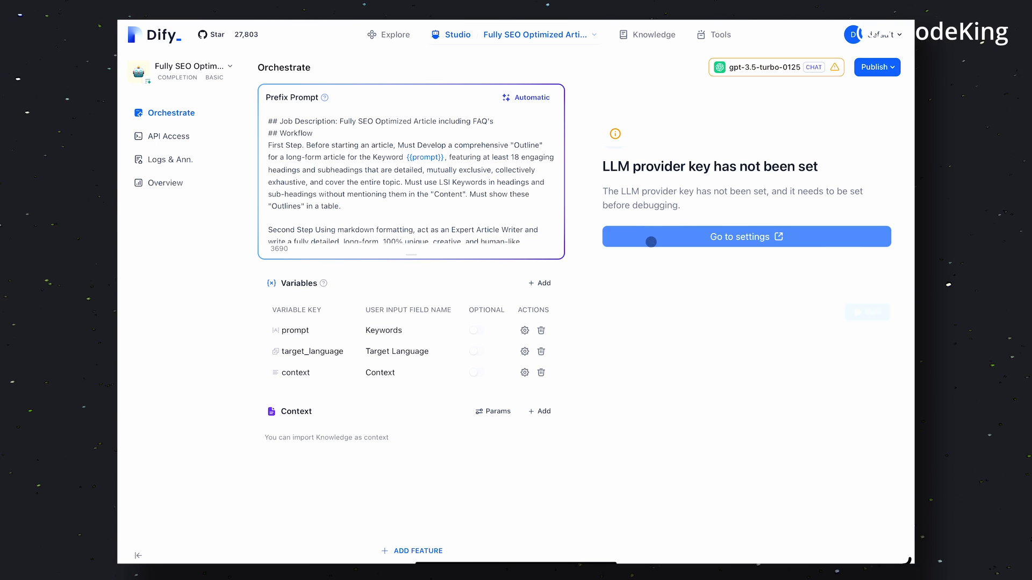
{"action": "left_click", "coordinate": [651, 242]}
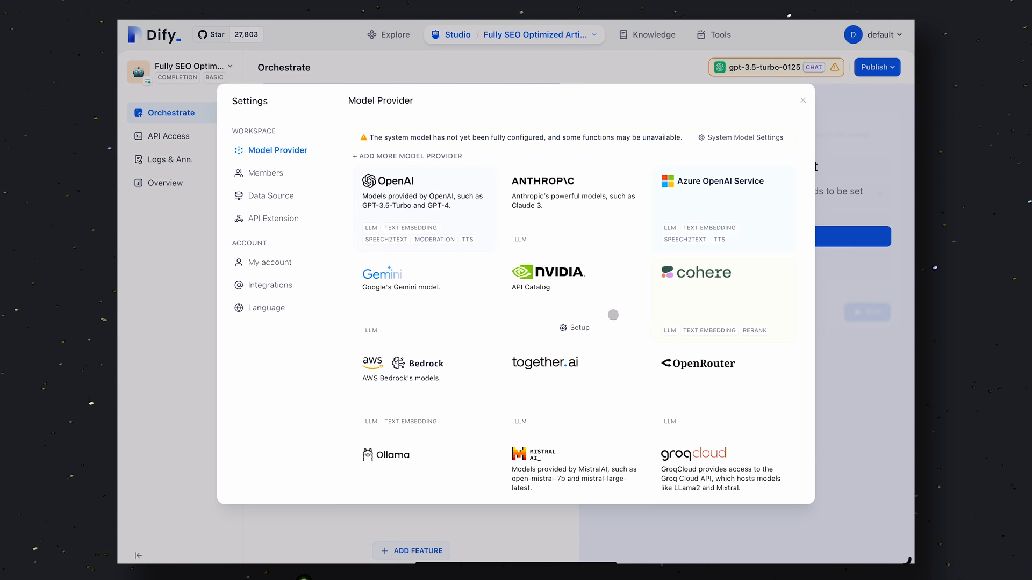
{"action": "mouse_move", "coordinate": [474, 200]}
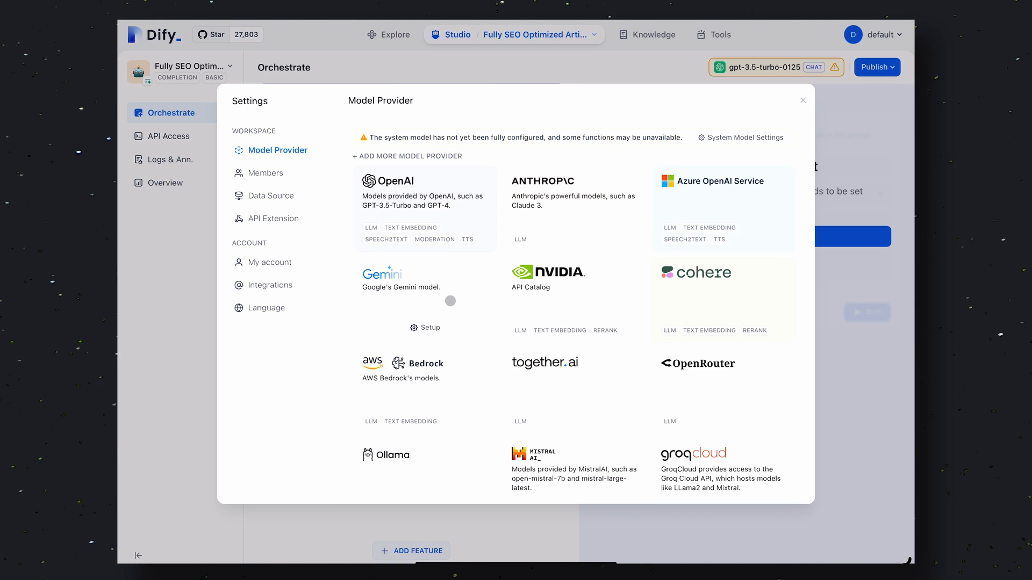
{"action": "scroll", "coordinate": [693, 271], "scroll_direction": "down", "scroll_amount": 5}
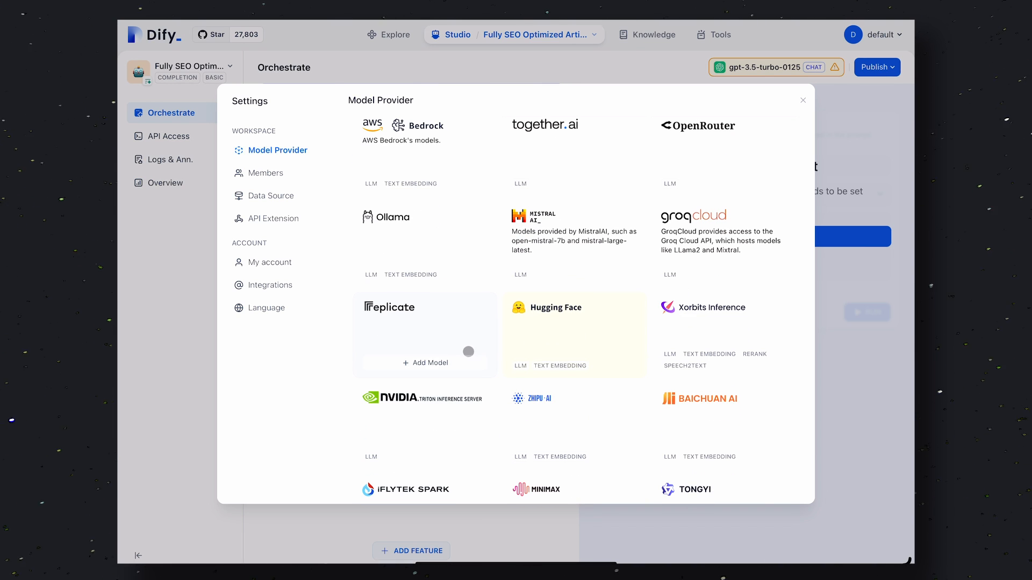
{"action": "scroll", "coordinate": [549, 347], "scroll_direction": "down", "scroll_amount": 3}
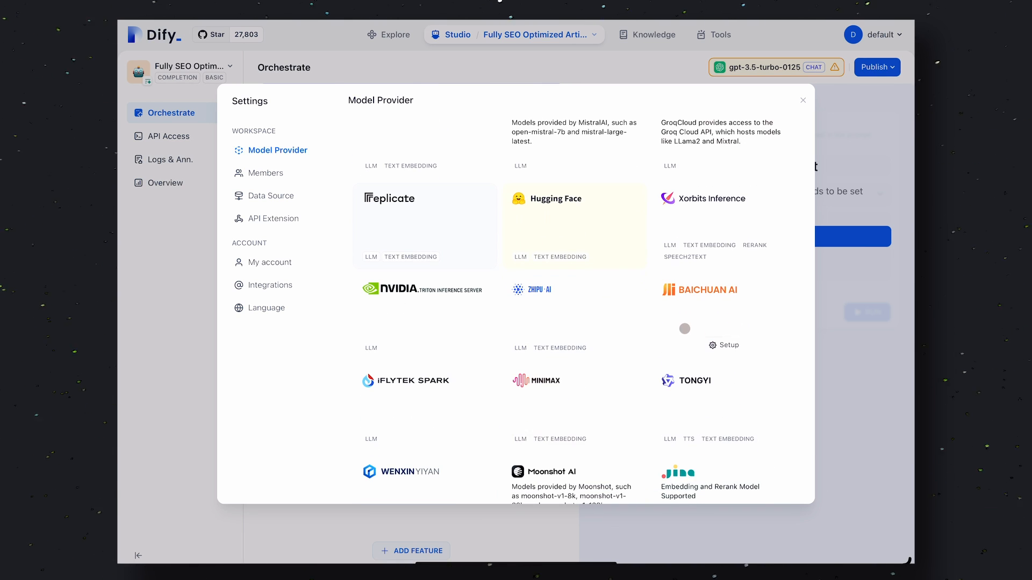
{"action": "scroll", "coordinate": [484, 325], "scroll_direction": "up", "scroll_amount": 6}
{"action": "scroll", "coordinate": [484, 325], "scroll_direction": "down", "scroll_amount": 4}
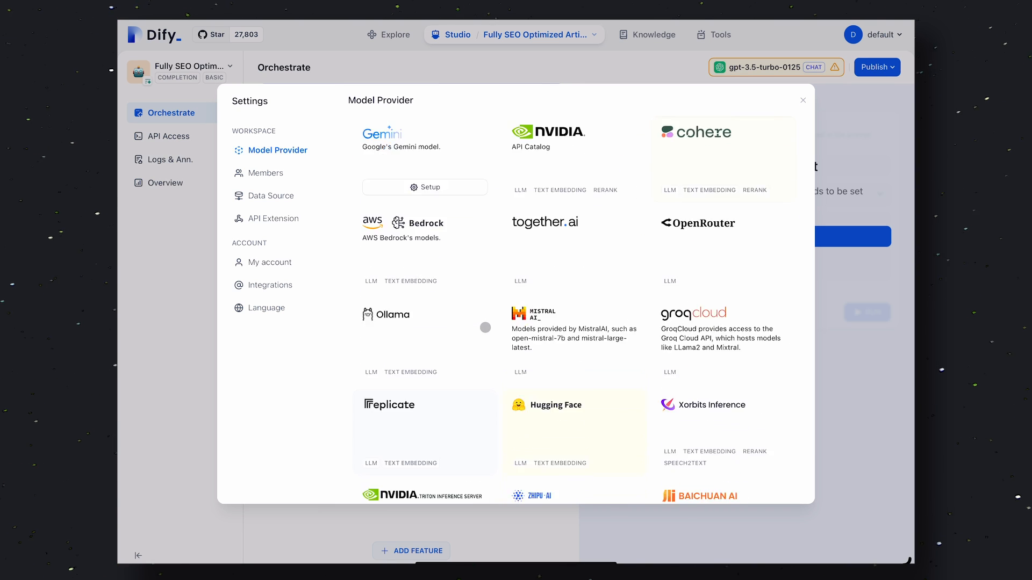
{"action": "left_click", "coordinate": [443, 285]}
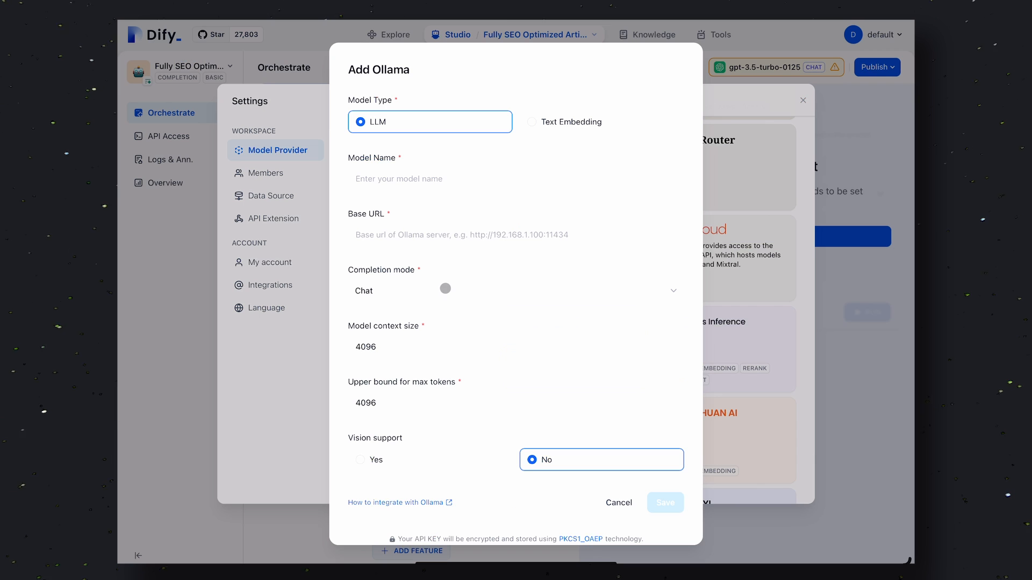
{"action": "left_click", "coordinate": [497, 178]}
{"action": "type", "text": "Llama"}
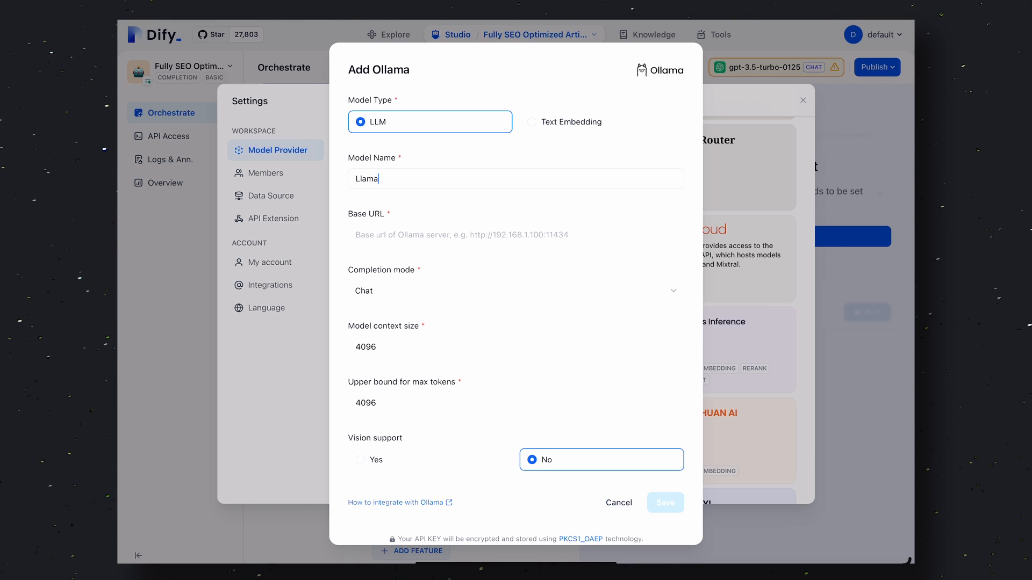
{"action": "key", "text": "ctrl+a"}
{"action": "key", "text": "BackSpace"}
{"action": "type", "text": "lla"}
{"action": "type", "text": "localh"}
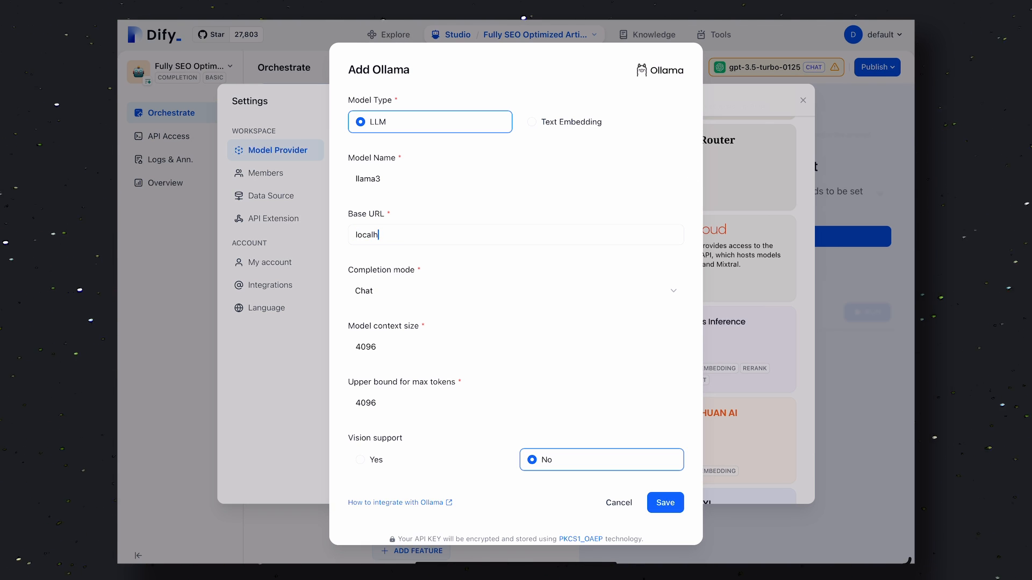
{"action": "key", "text": "ctrl+a"}
{"action": "key", "text": "BackSpace"}
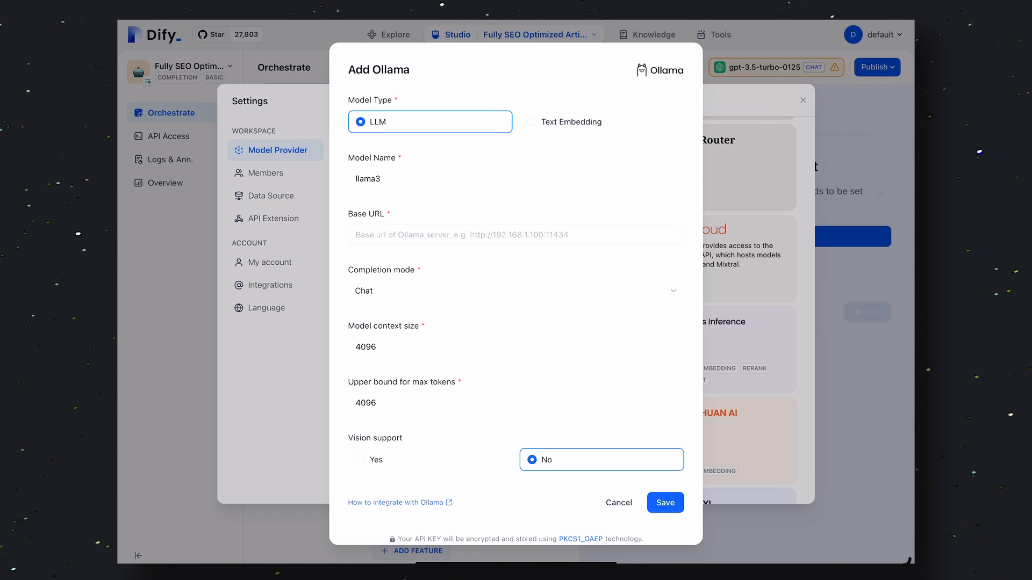
{"action": "type", "text": "h"}
Set the model context size and max tokens upper bound to 8000, save the Ollama model, and close settings
{"action": "double_click", "coordinate": [397, 347]}
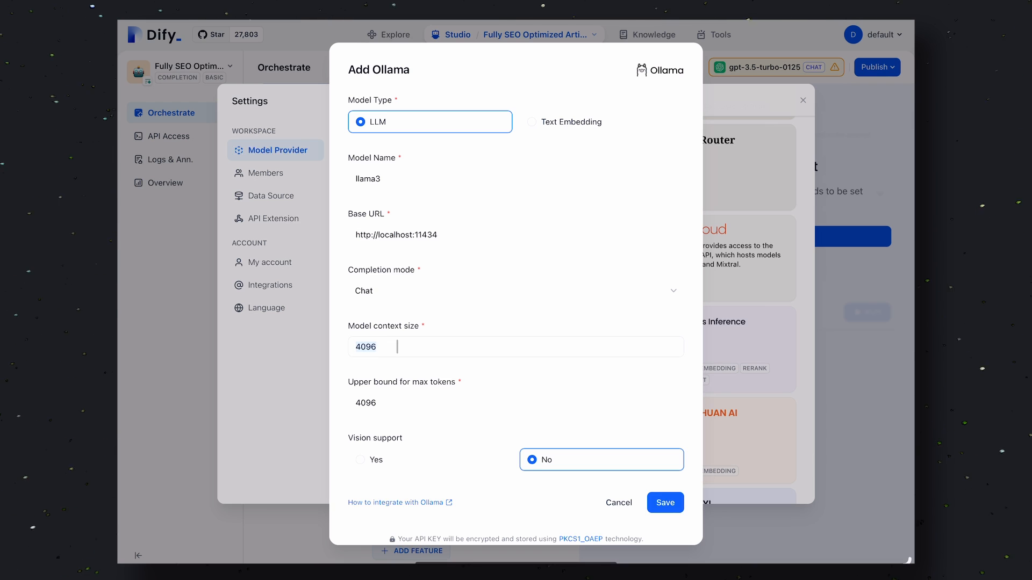
{"action": "type", "text": "8000"}
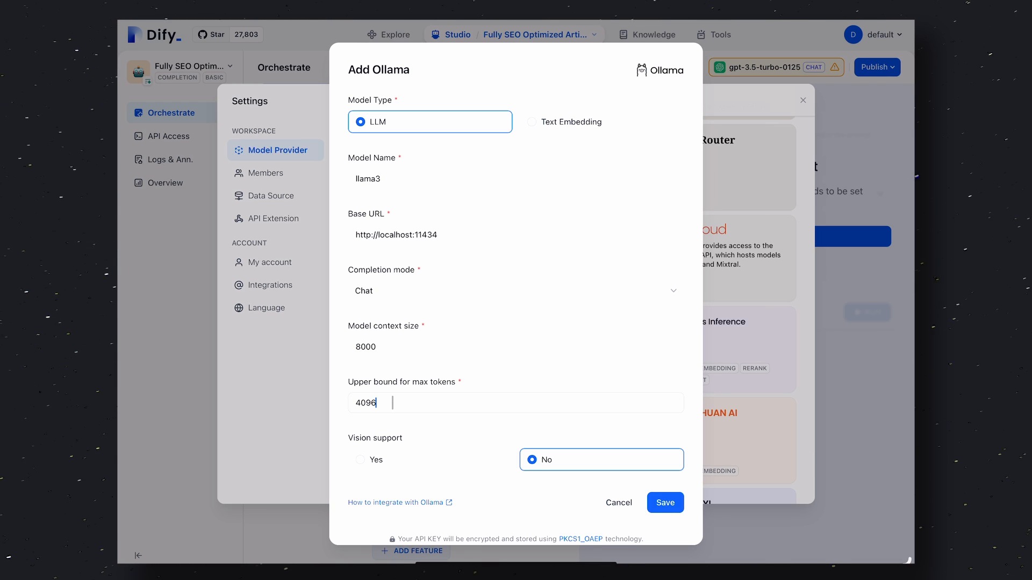
{"action": "key", "text": "BackSpace"}
{"action": "key", "text": "BackSpace"}
{"action": "key", "text": "BackSpace"}
{"action": "key", "text": "BackSpace"}
{"action": "key", "text": "BackSpace"}
{"action": "type", "text": "8000"}
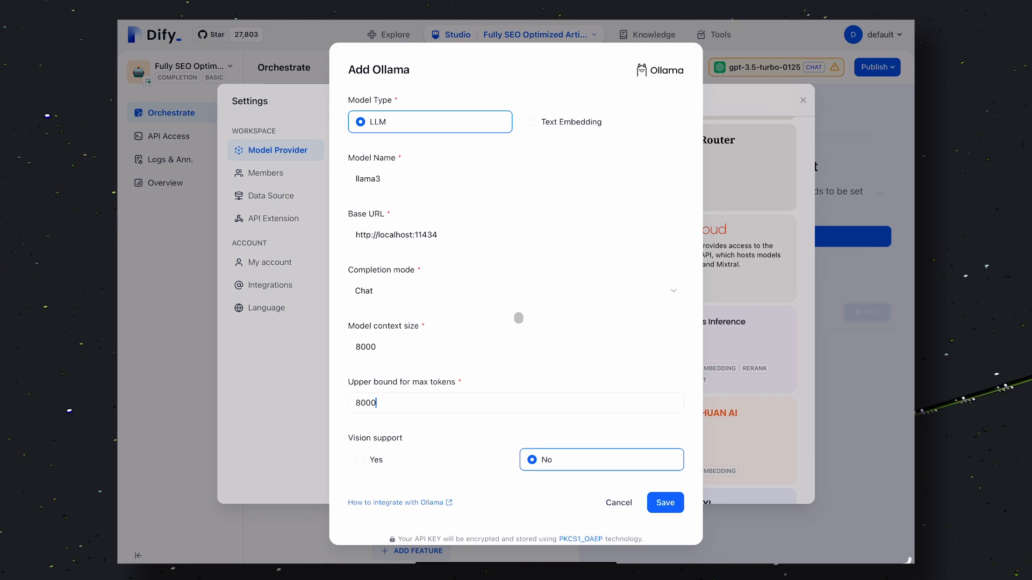
{"action": "left_click", "coordinate": [652, 508]}
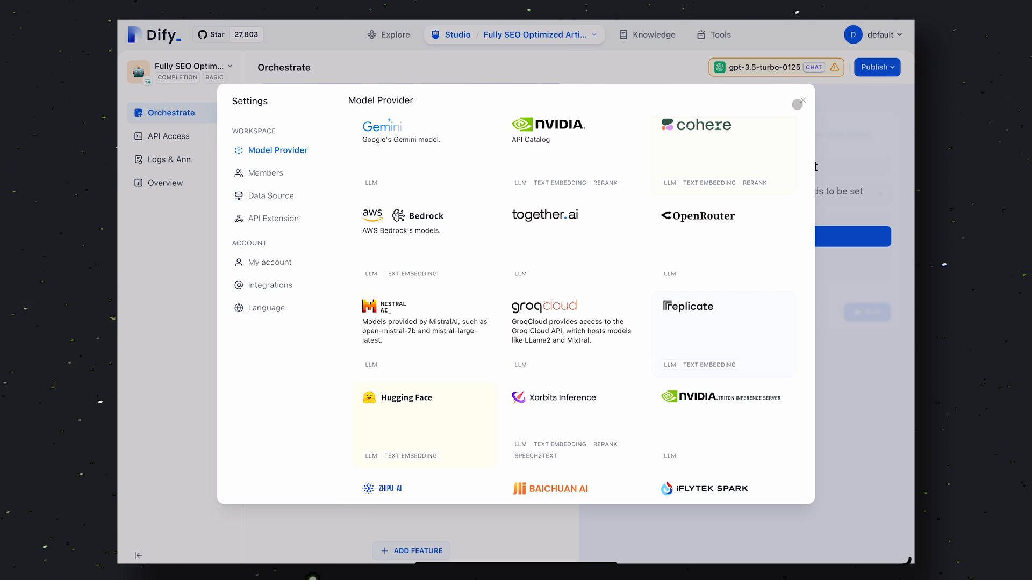
{"action": "left_click", "coordinate": [798, 102]}
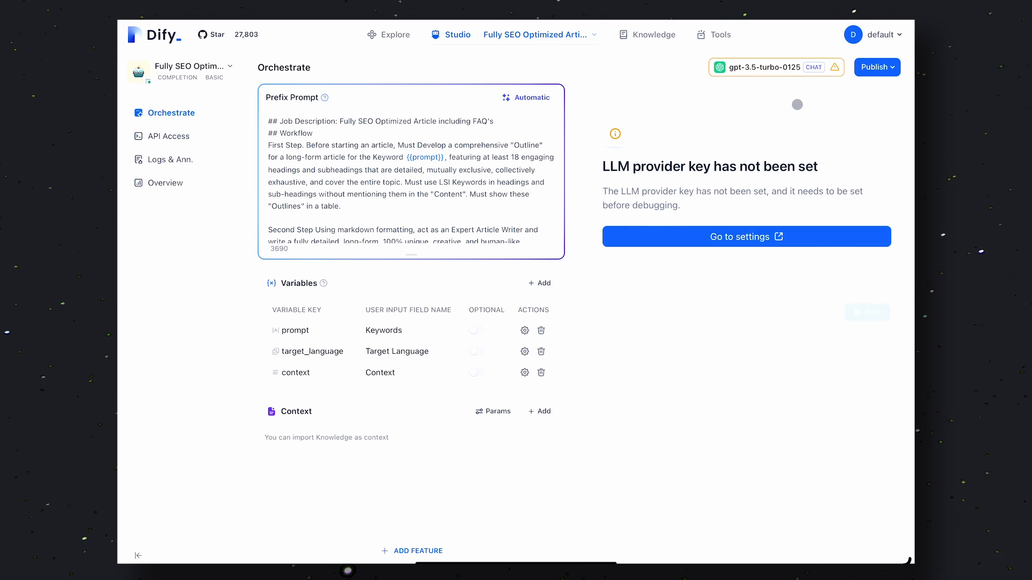
Switch the app's model to llama3, run the article generation, and review the generated output
{"action": "left_click", "coordinate": [757, 70]}
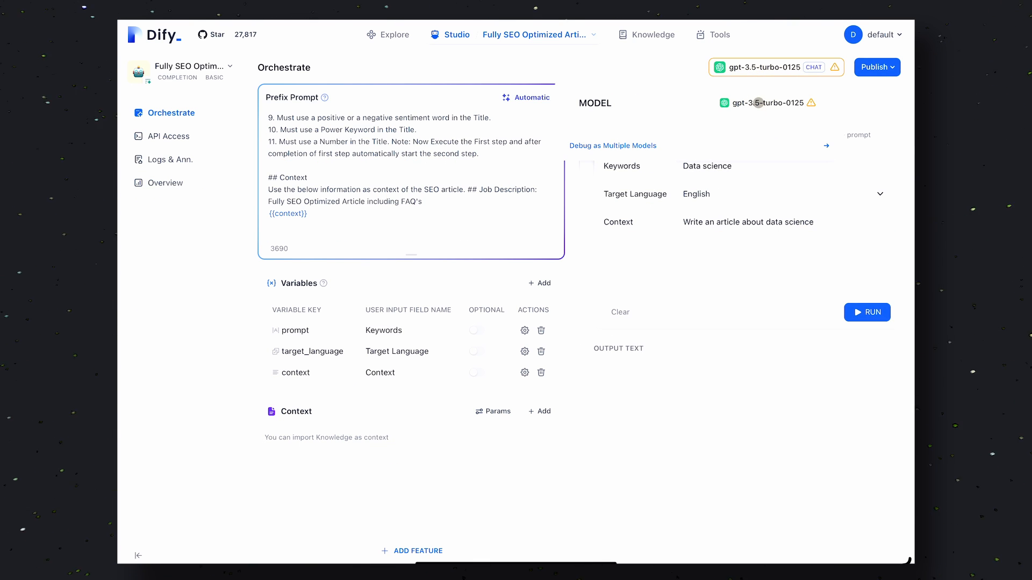
{"action": "left_click", "coordinate": [758, 103]}
{"action": "left_click", "coordinate": [759, 173]}
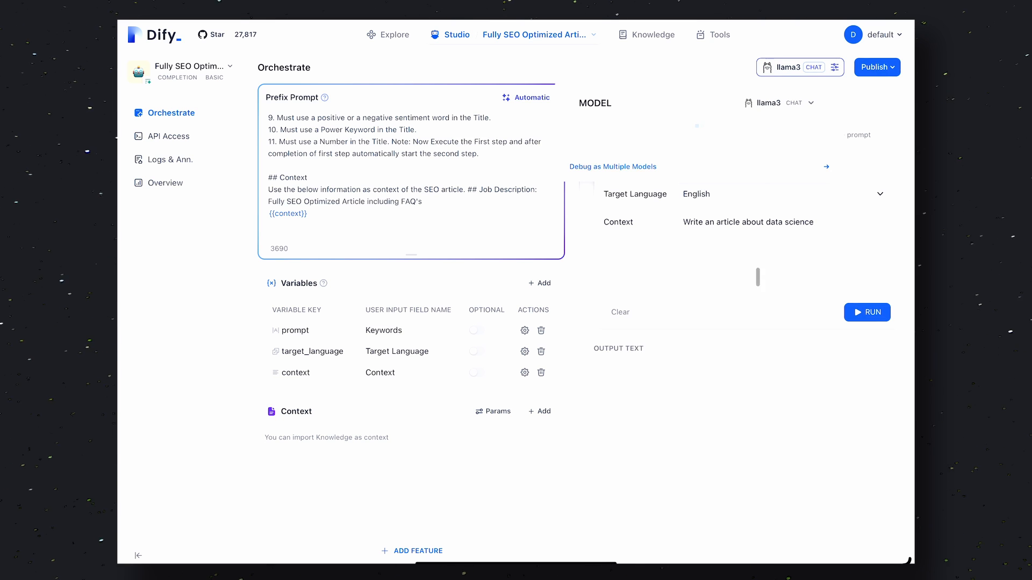
{"action": "left_click", "coordinate": [866, 313]}
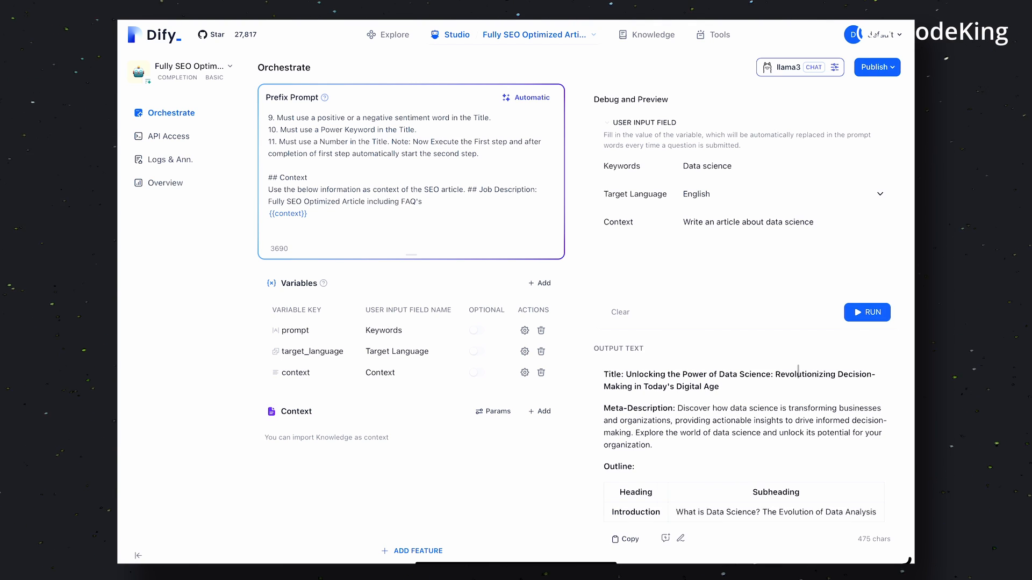
{"action": "scroll", "coordinate": [786, 406], "scroll_direction": "down", "scroll_amount": 1}
{"action": "scroll", "coordinate": [786, 407], "scroll_direction": "down", "scroll_amount": 3}
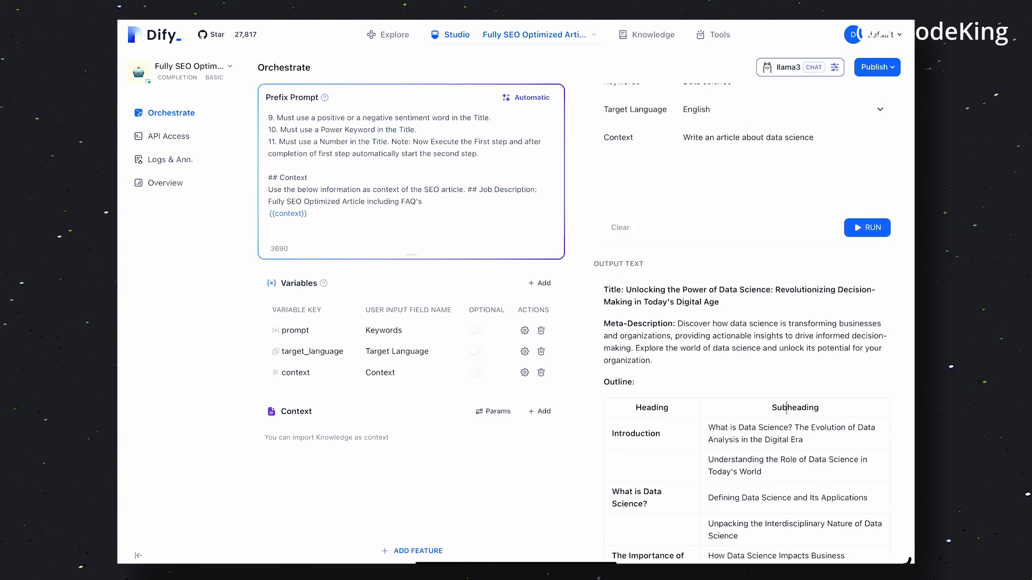
{"action": "scroll", "coordinate": [786, 405], "scroll_direction": "down", "scroll_amount": 4}
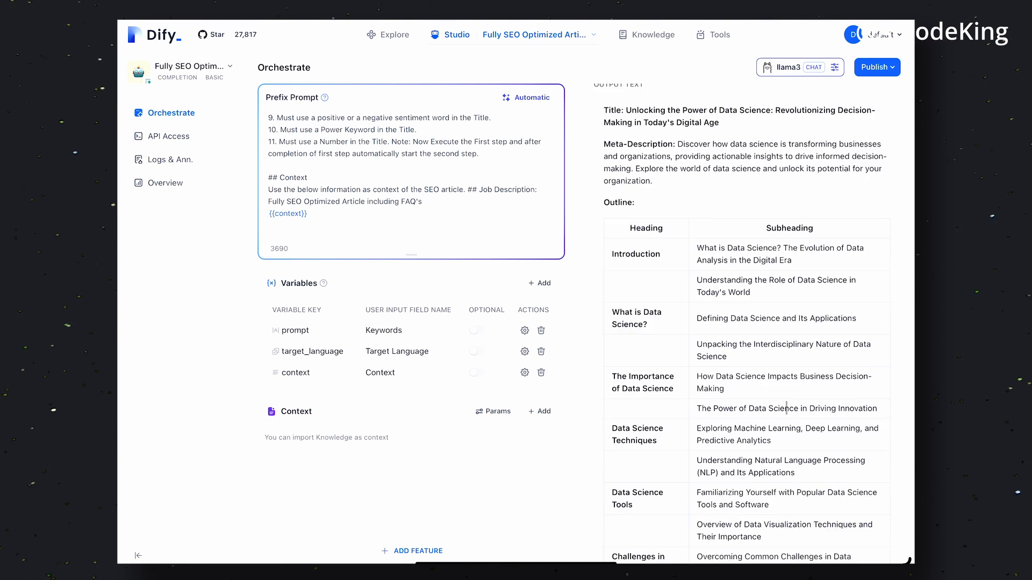
{"action": "scroll", "coordinate": [786, 406], "scroll_direction": "down", "scroll_amount": 5}
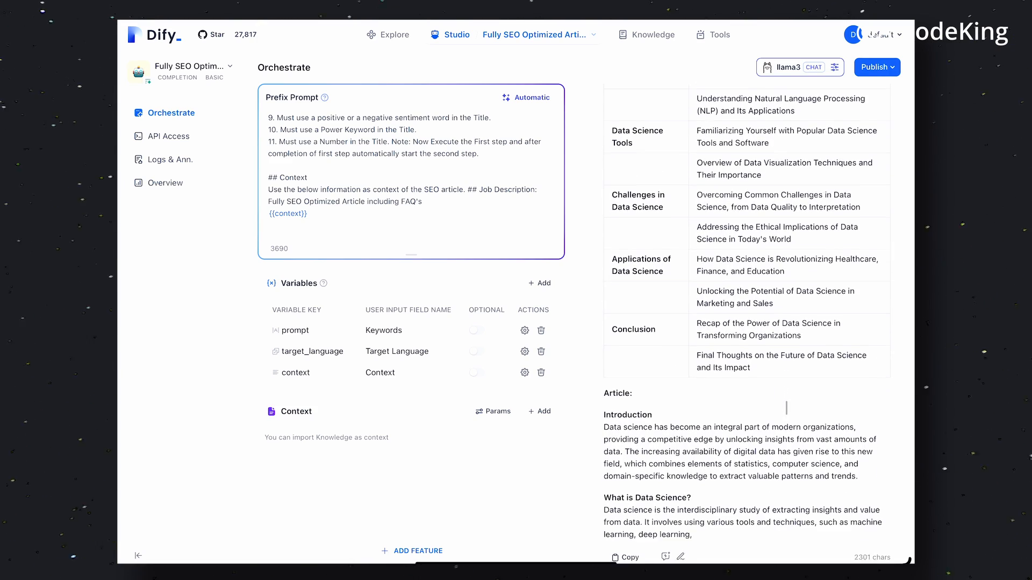
{"action": "scroll", "coordinate": [787, 408], "scroll_direction": "down", "scroll_amount": 2}
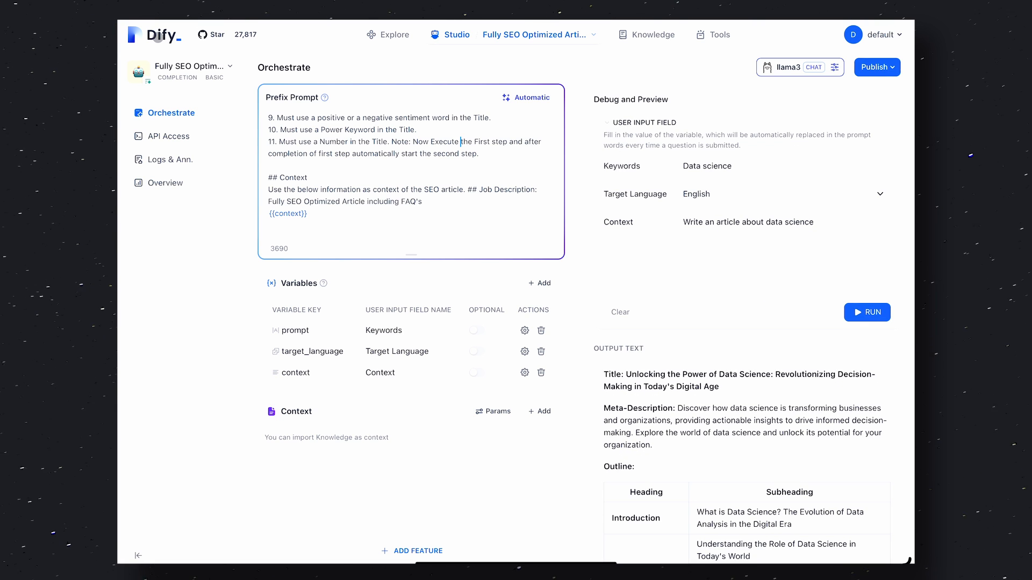
Return to Studio and start creating a blank app of the Workflow type
{"action": "left_click", "coordinate": [395, 36]}
{"action": "left_click", "coordinate": [505, 34]}
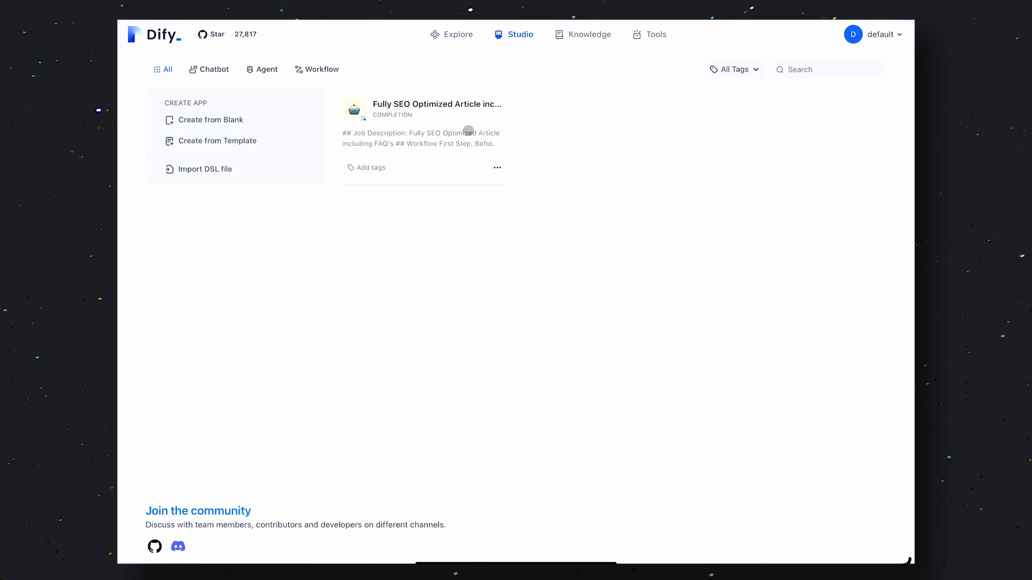
{"action": "left_click", "coordinate": [267, 119]}
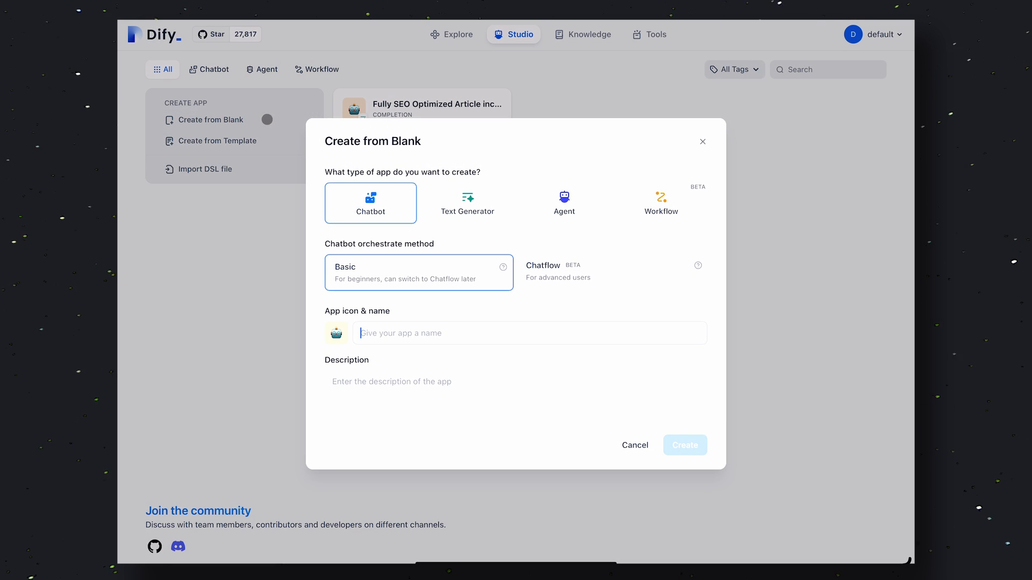
{"action": "left_click", "coordinate": [495, 210]}
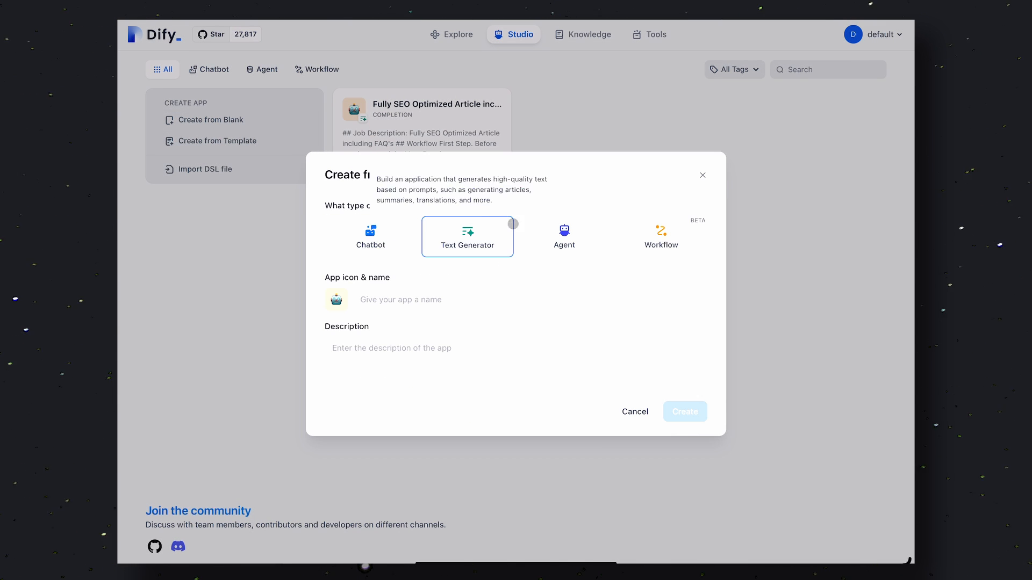
{"action": "left_click", "coordinate": [558, 241]}
{"action": "left_click", "coordinate": [655, 246]}
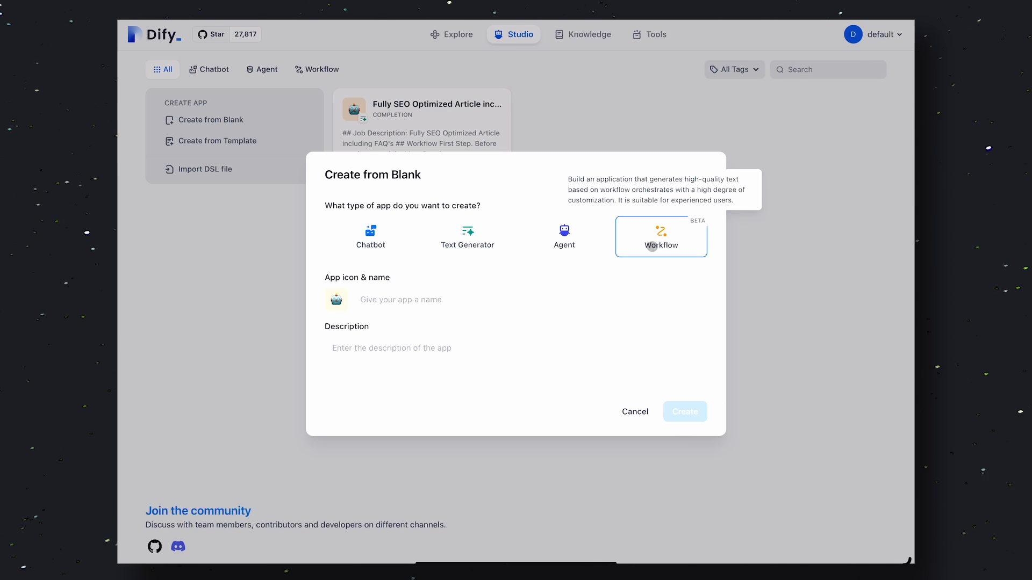
{"action": "left_click", "coordinate": [388, 238]}
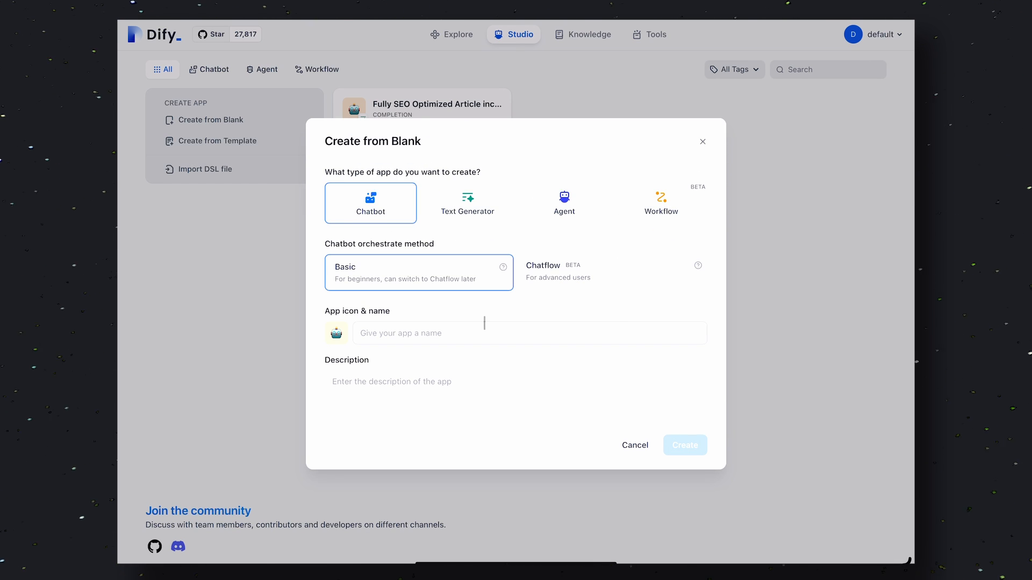
{"action": "left_click", "coordinate": [651, 210]}
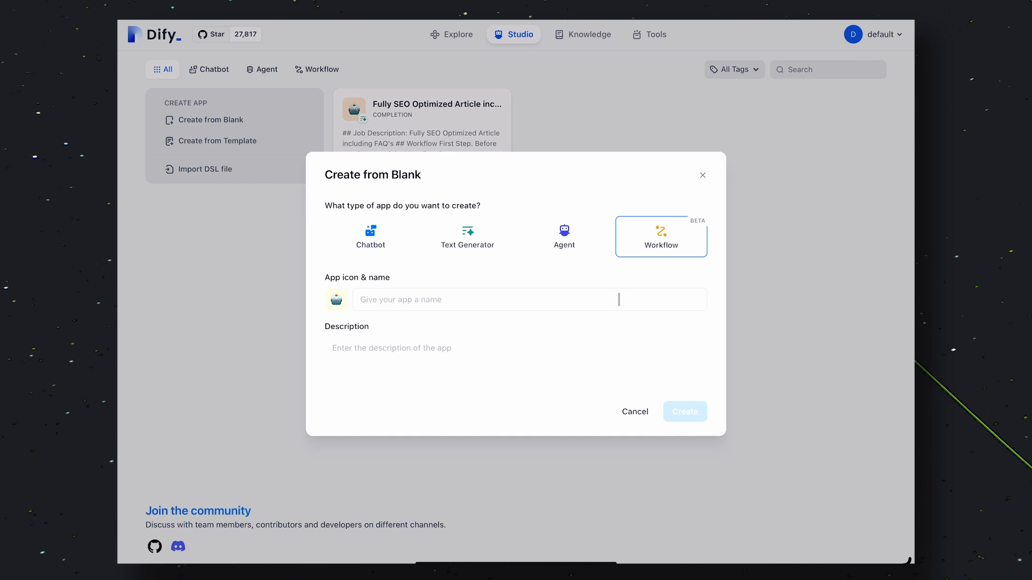
Name the new workflow app SEO Article Generator and create it
{"action": "left_click", "coordinate": [618, 300]}
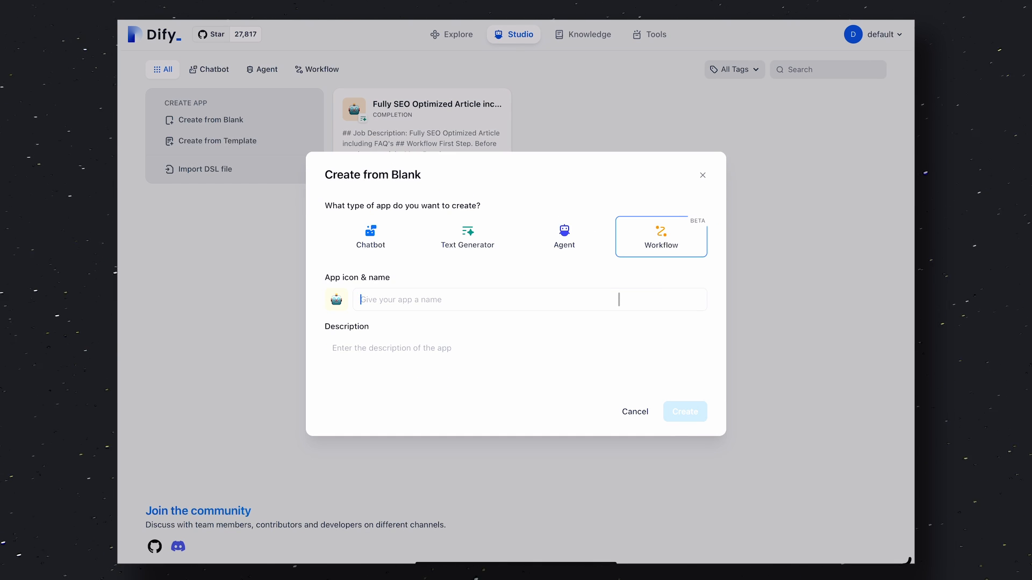
{"action": "type", "text": "SEO Article Ge"}
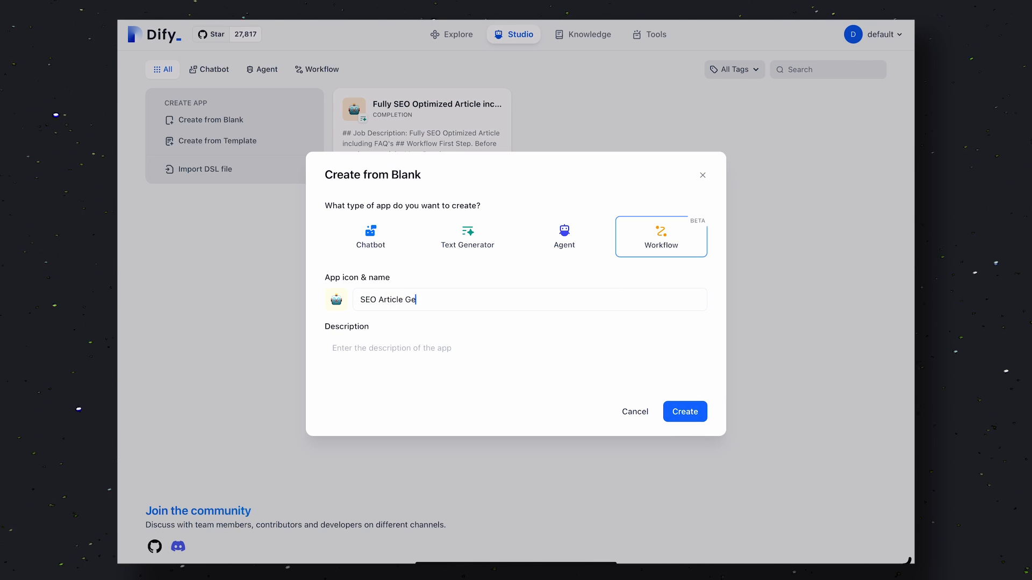
{"action": "type", "text": "nerator"}
{"action": "left_click", "coordinate": [688, 415]}
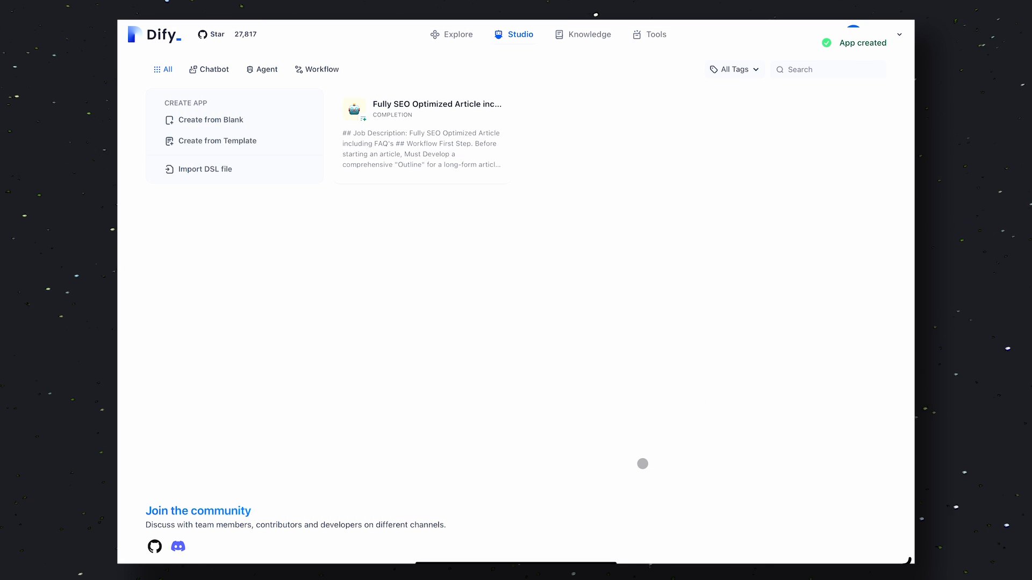
Open the SEO Article Generator workflow and add a required paragraph input field named Title to the Start block
{"action": "left_click", "coordinate": [424, 120]}
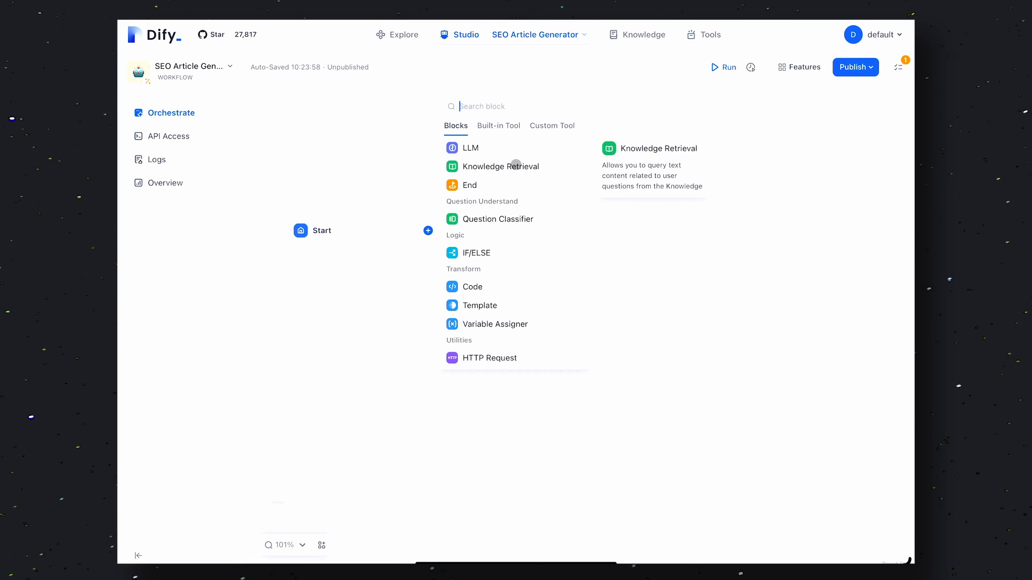
{"action": "left_click", "coordinate": [354, 221]}
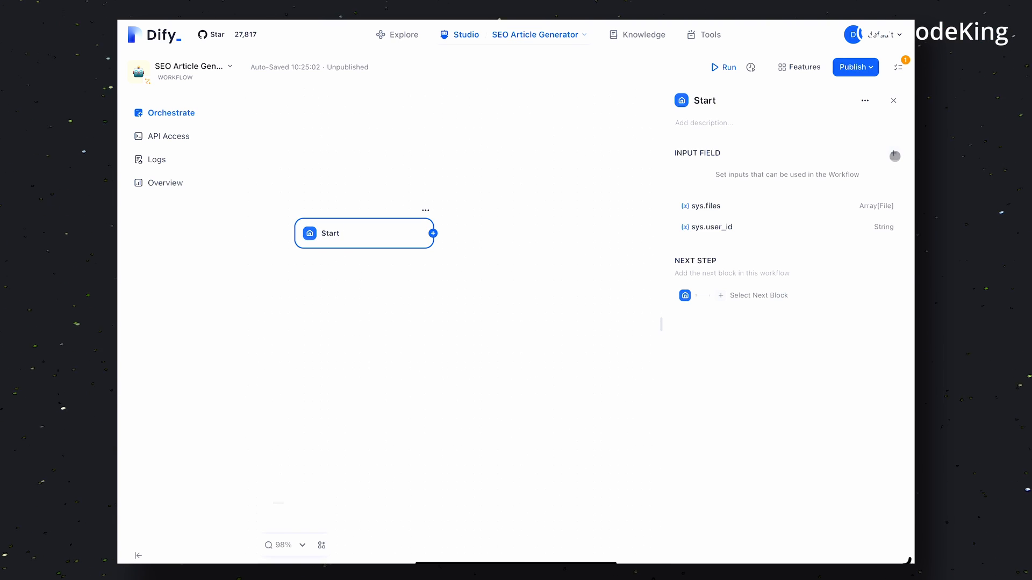
{"action": "left_click", "coordinate": [893, 153]}
{"action": "left_click", "coordinate": [489, 199]}
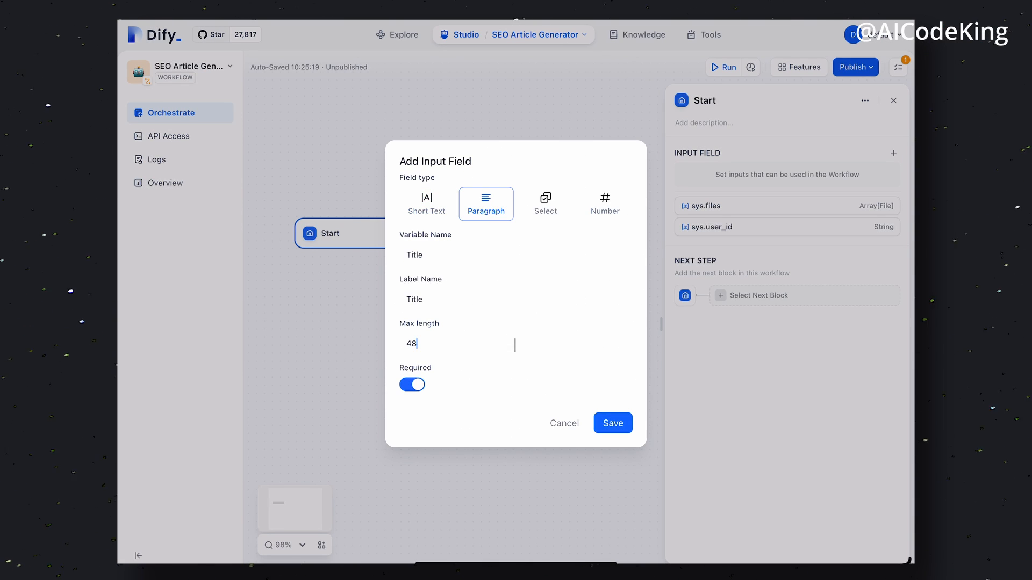
{"action": "key", "text": "BackSpace"}
{"action": "key", "text": "BackSpace"}
{"action": "left_click", "coordinate": [613, 423]}
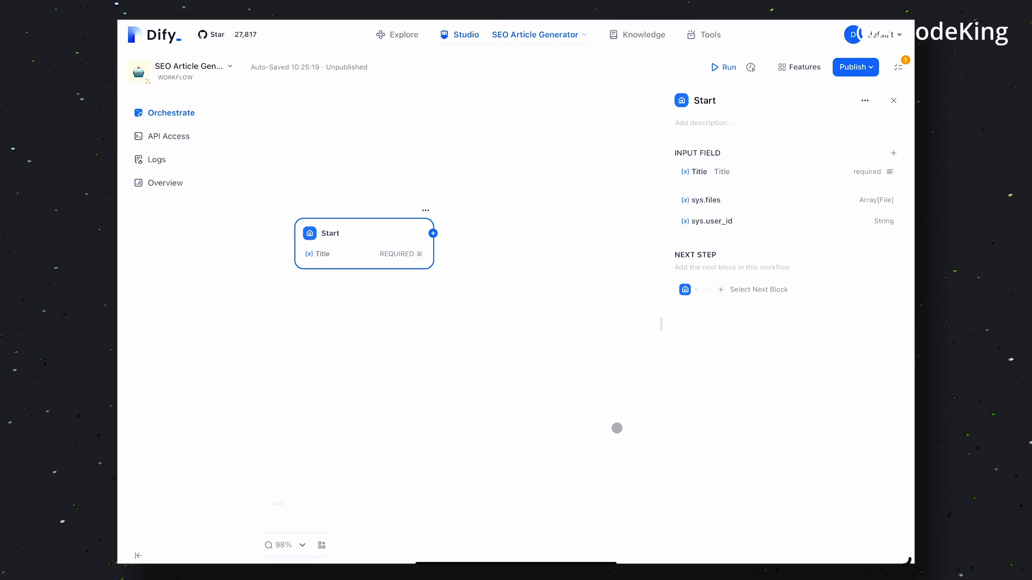
Add an LLM block after the Start block in the workflow
{"action": "left_click", "coordinate": [426, 209]}
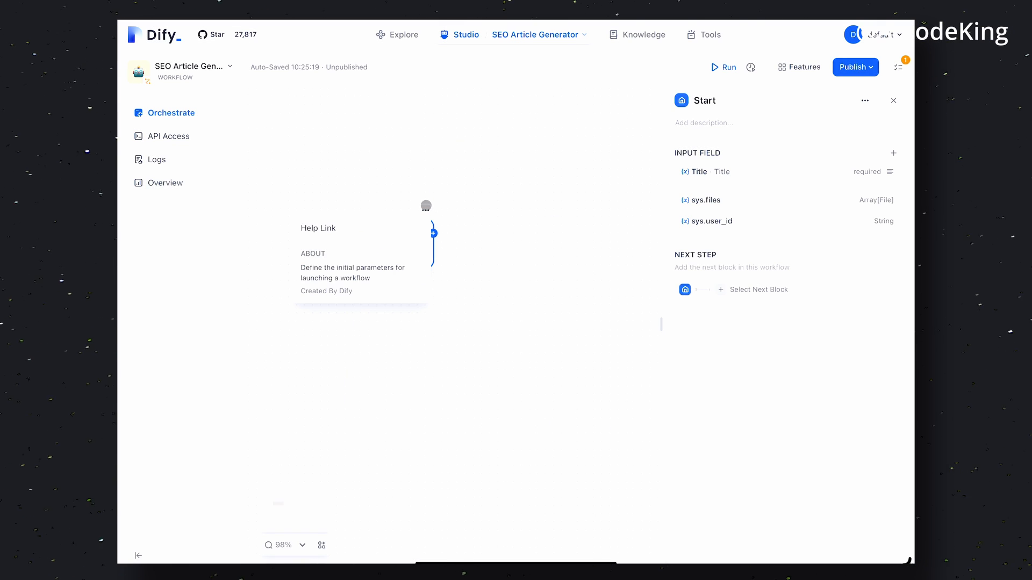
{"action": "left_click", "coordinate": [433, 233]}
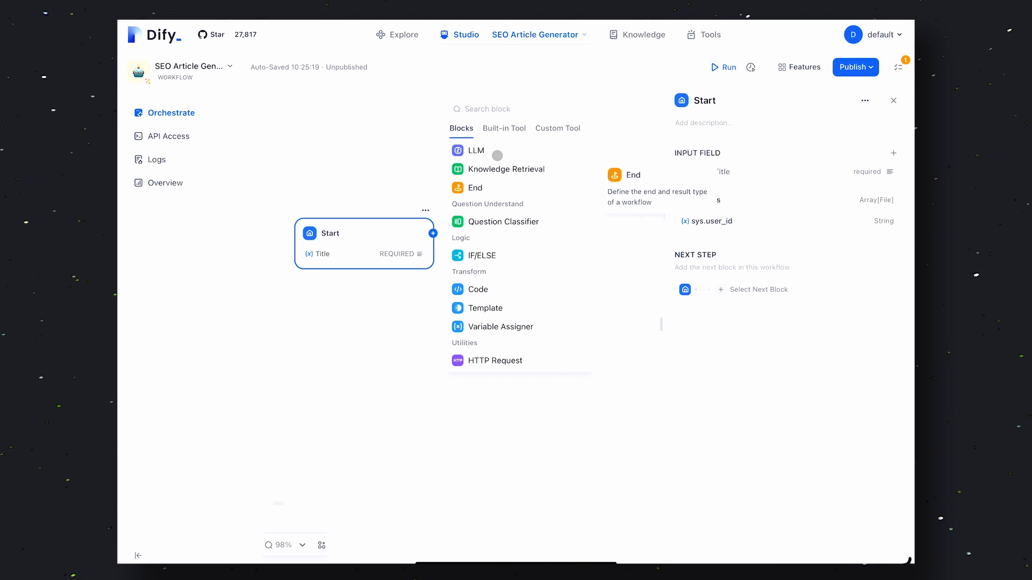
{"action": "left_click", "coordinate": [494, 151]}
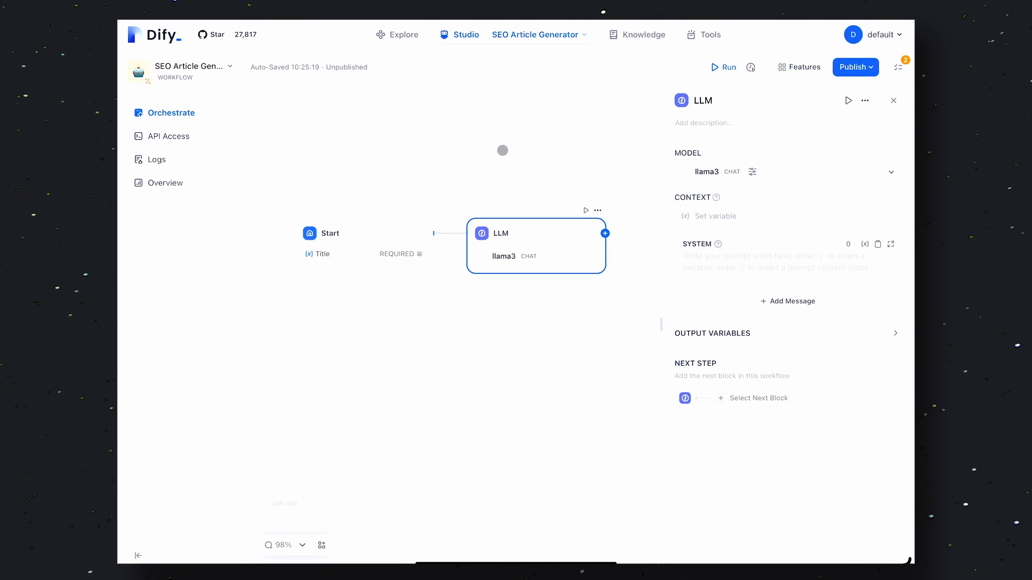
Set the LLM block's context to the Title variable and write the system prompt "Write an SEO-friendly article aboout" followed by the Title variable
{"action": "left_click", "coordinate": [750, 255]}
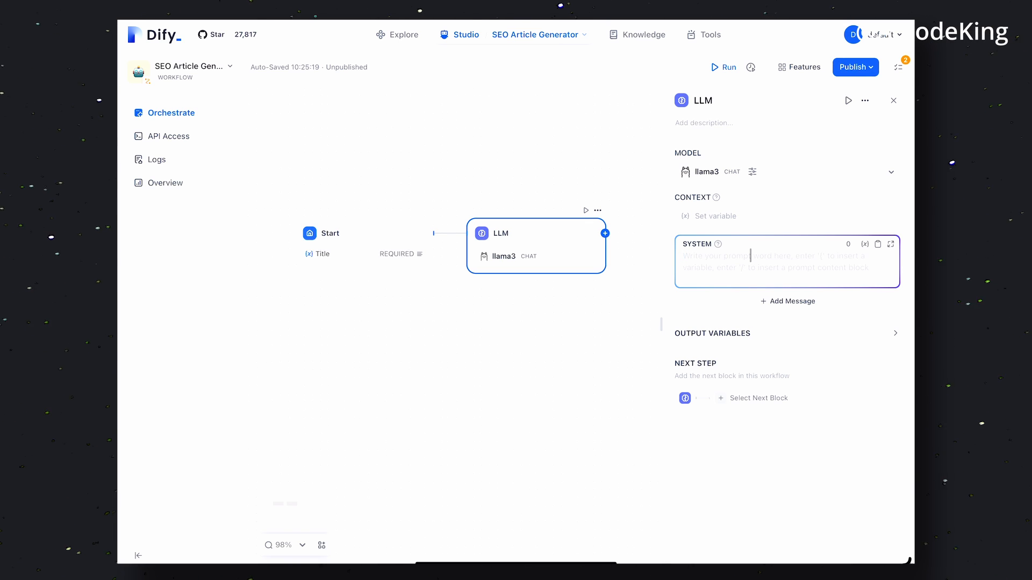
{"action": "left_click", "coordinate": [723, 214]}
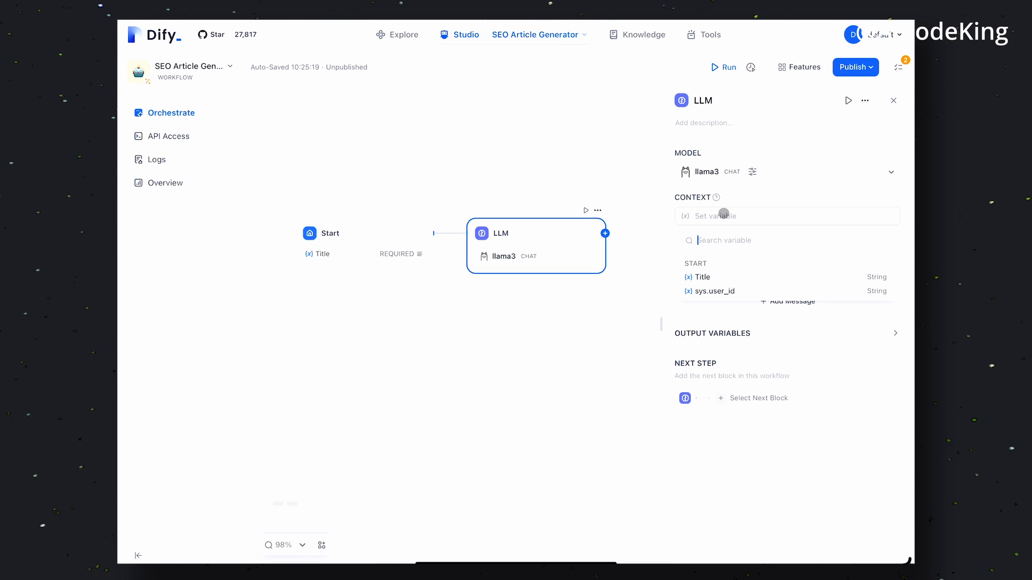
{"action": "left_click", "coordinate": [723, 279]}
{"action": "left_click", "coordinate": [739, 276]}
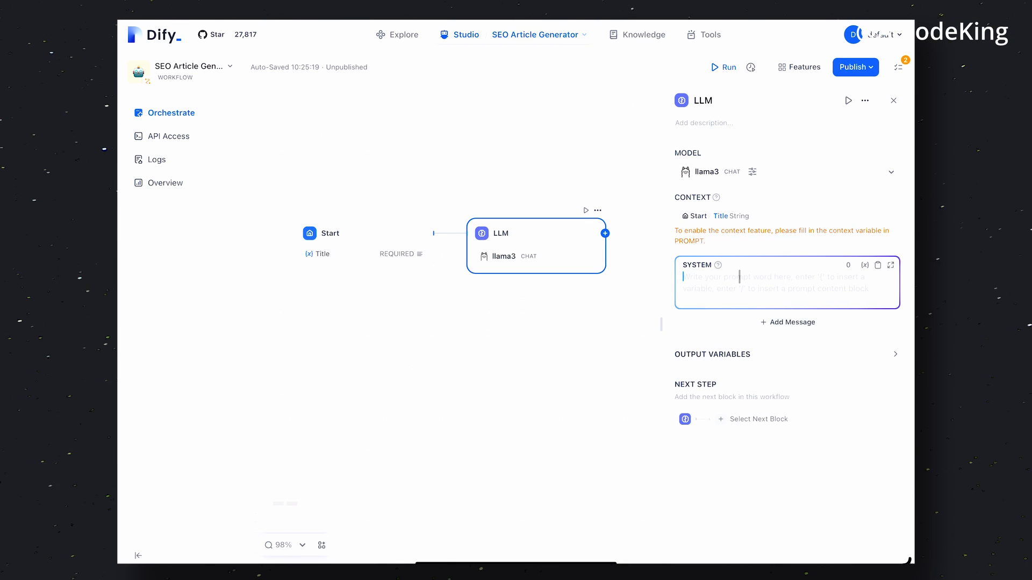
{"action": "type", "text": "Write an SEO-frinedly article aboout {"}
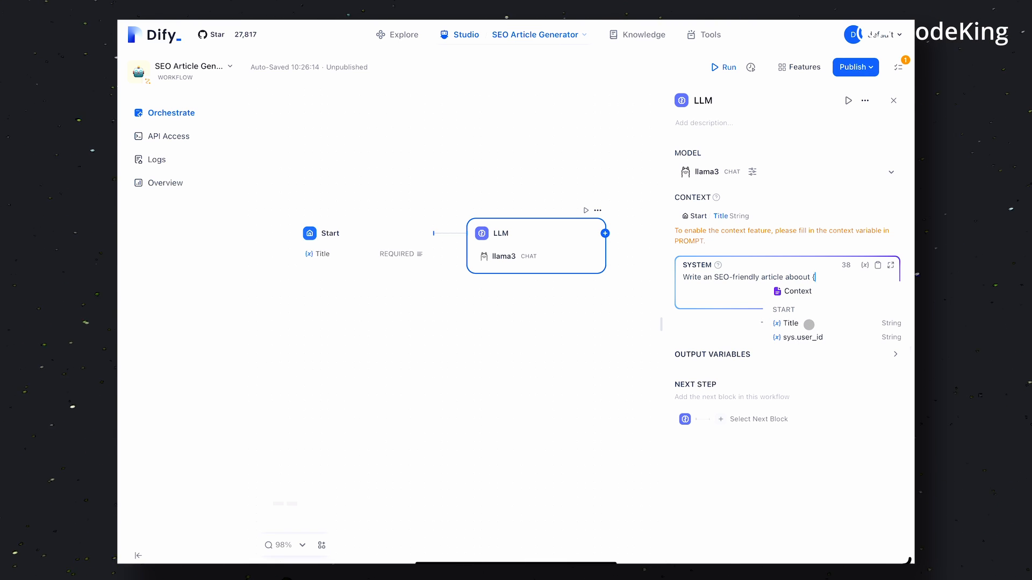
{"action": "left_click", "coordinate": [809, 325]}
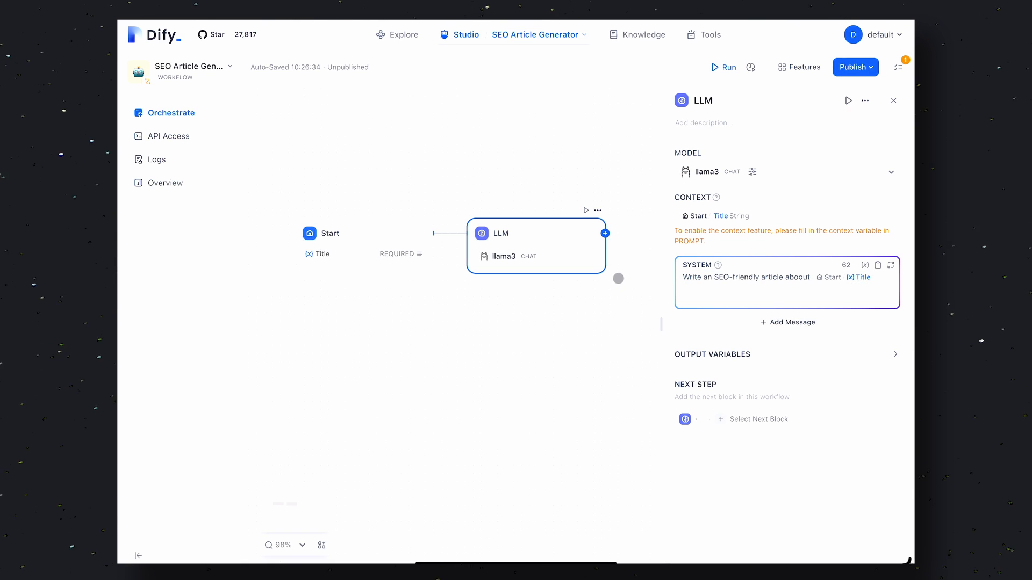
Add an End block after the LLM block, outputting the LLM text
{"action": "left_click", "coordinate": [598, 210]}
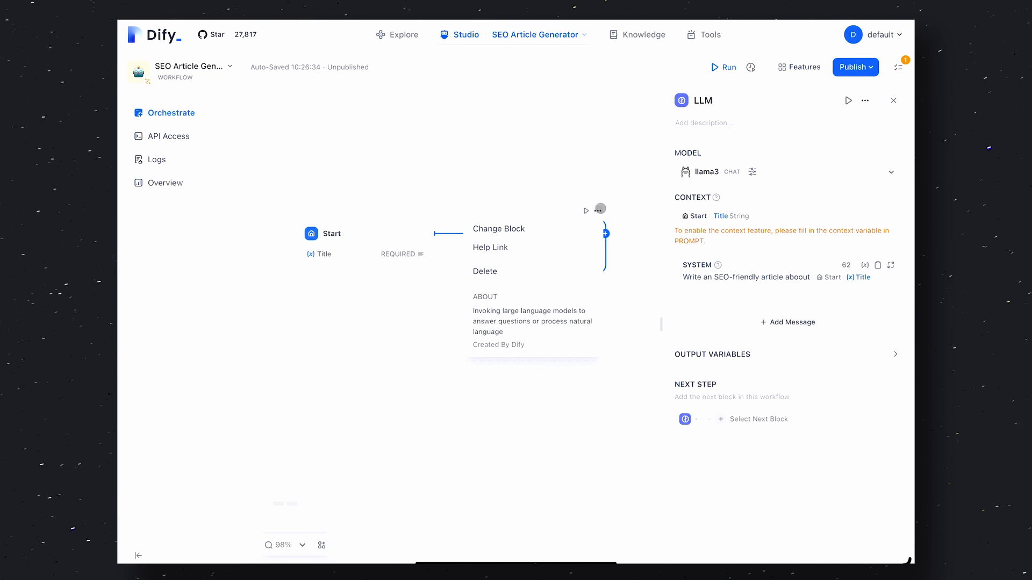
{"action": "left_click", "coordinate": [612, 235]}
{"action": "left_click", "coordinate": [608, 235]}
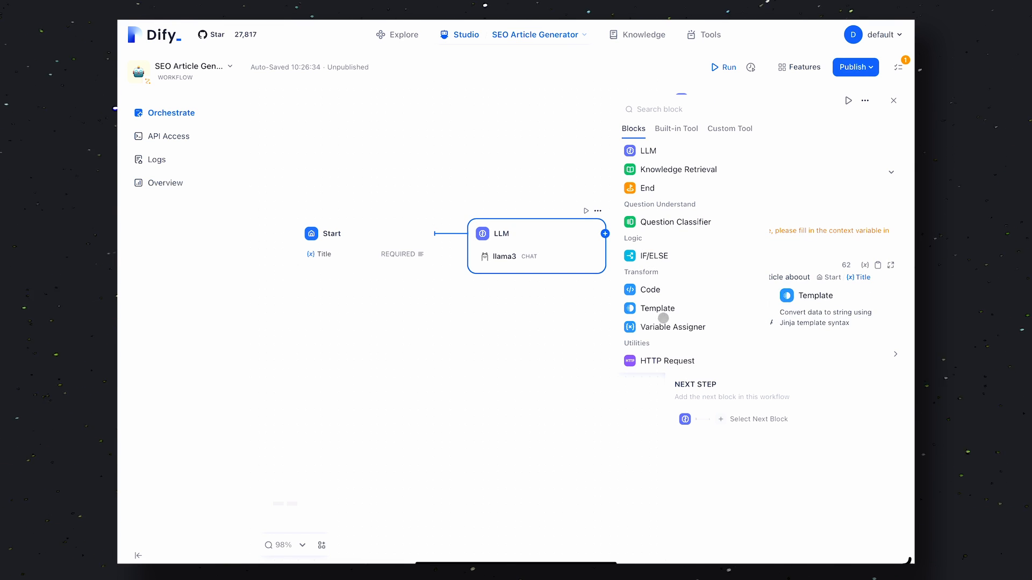
{"action": "left_click", "coordinate": [647, 188]}
{"action": "left_click", "coordinate": [805, 288]}
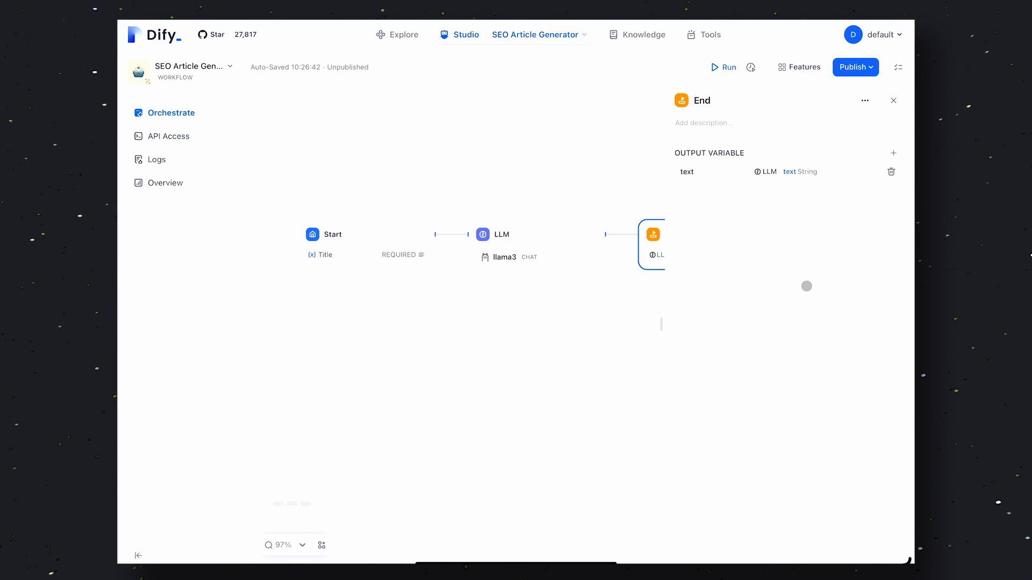
Test run the workflow with the Title Data Science and review the generated article
{"action": "left_click_drag", "start_coordinate": [642, 305], "coordinate": [551, 304]}
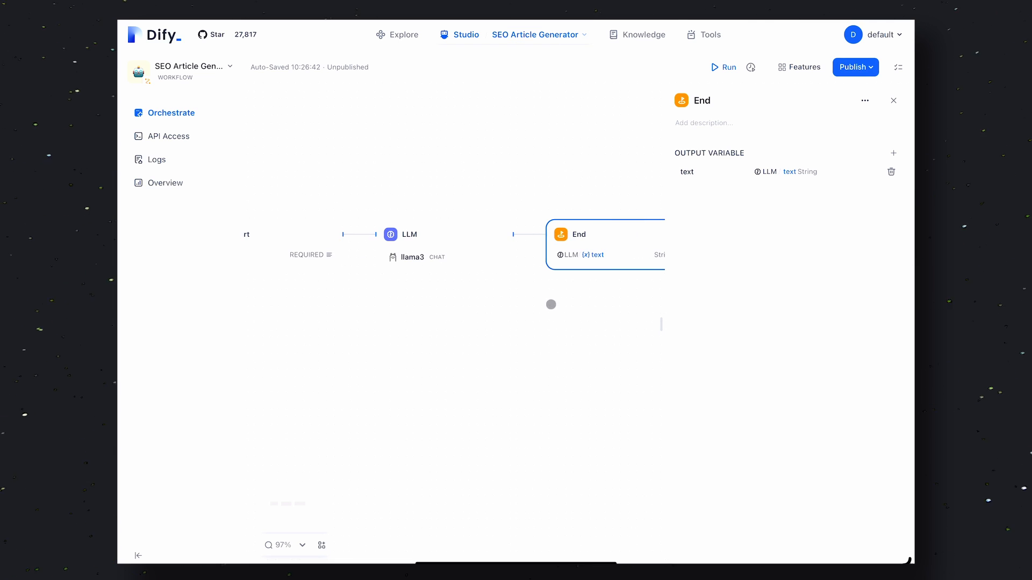
{"action": "left_click", "coordinate": [725, 66]}
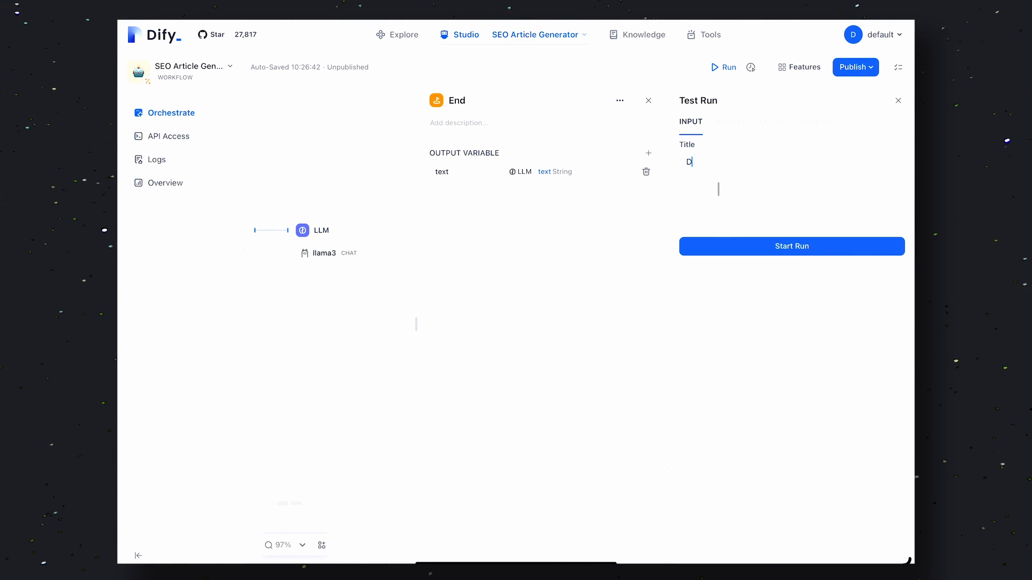
{"action": "left_click", "coordinate": [768, 243]}
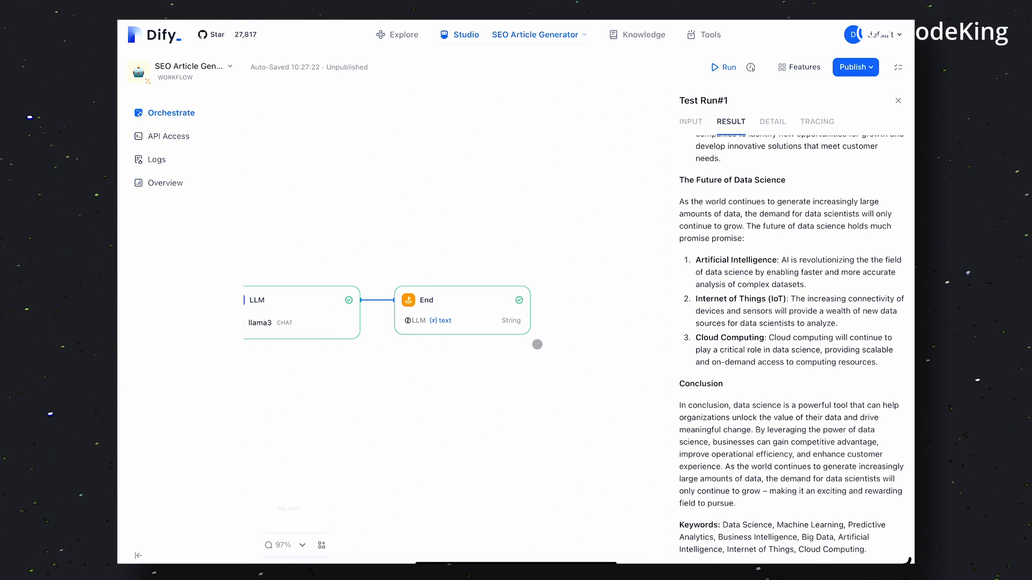
{"action": "left_click_drag", "start_coordinate": [537, 344], "coordinate": [651, 350]}
{"action": "mouse_move", "coordinate": [492, 411]}
{"action": "left_mouse_down"}
{"action": "mouse_move", "coordinate": [647, 415]}
{"action": "mouse_move", "coordinate": [396, 404]}
{"action": "mouse_move", "coordinate": [543, 405]}
{"action": "mouse_move", "coordinate": [444, 375]}
{"action": "left_mouse_up"}
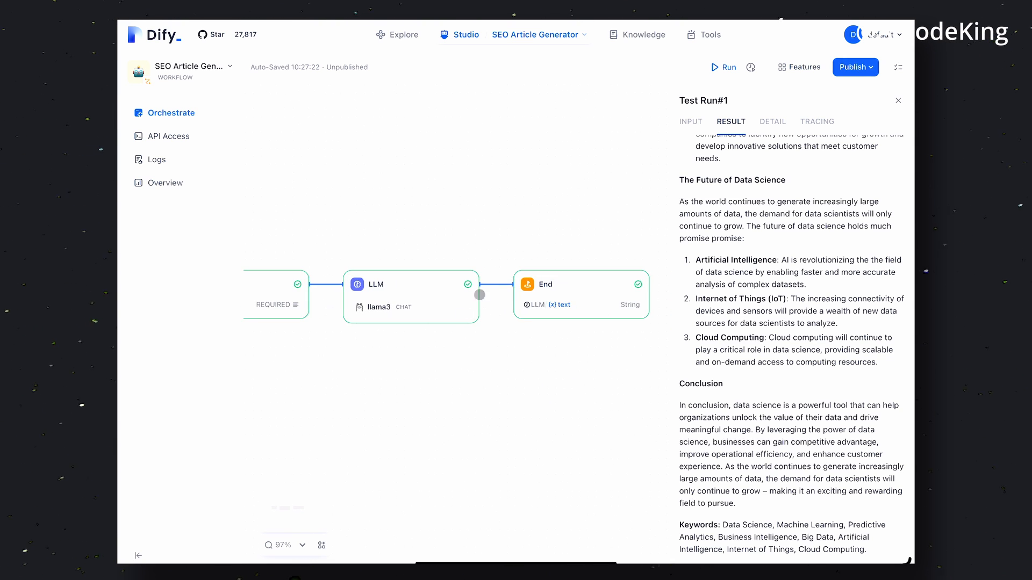
Browse the Knowledge, Tools and Studio sections of Dify
{"action": "left_click", "coordinate": [639, 34]}
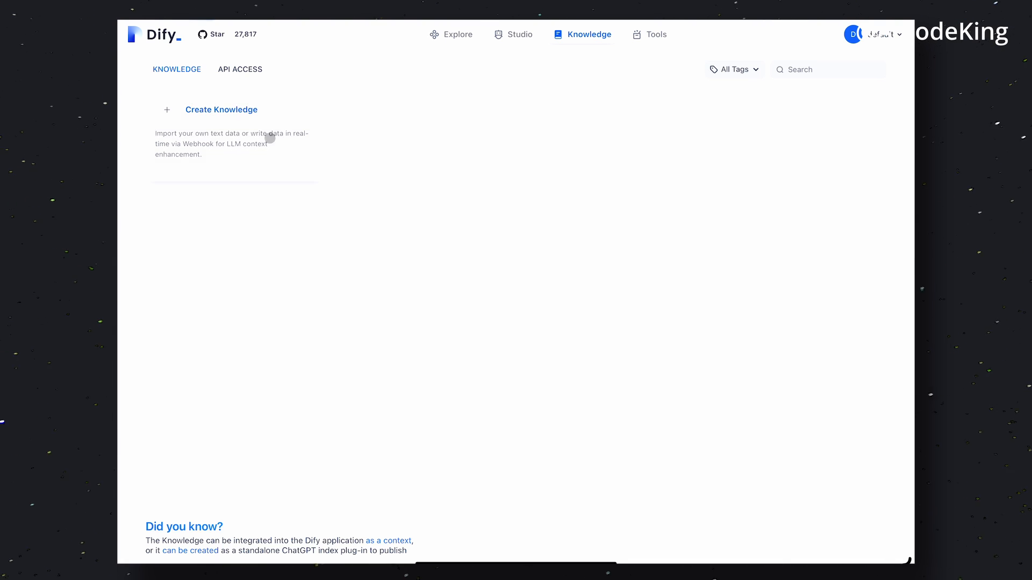
{"action": "left_click", "coordinate": [649, 34]}
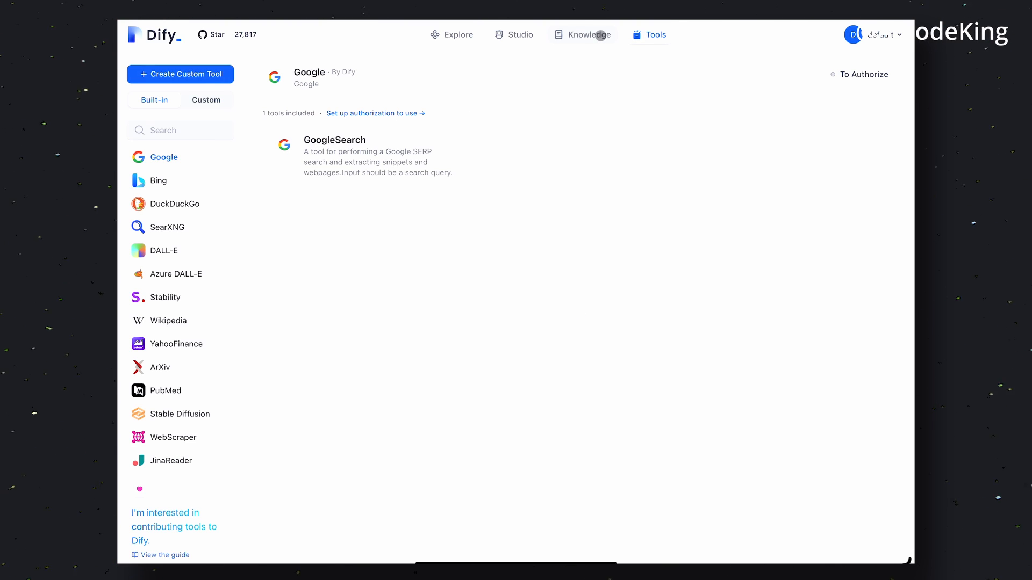
{"action": "left_click", "coordinate": [596, 35]}
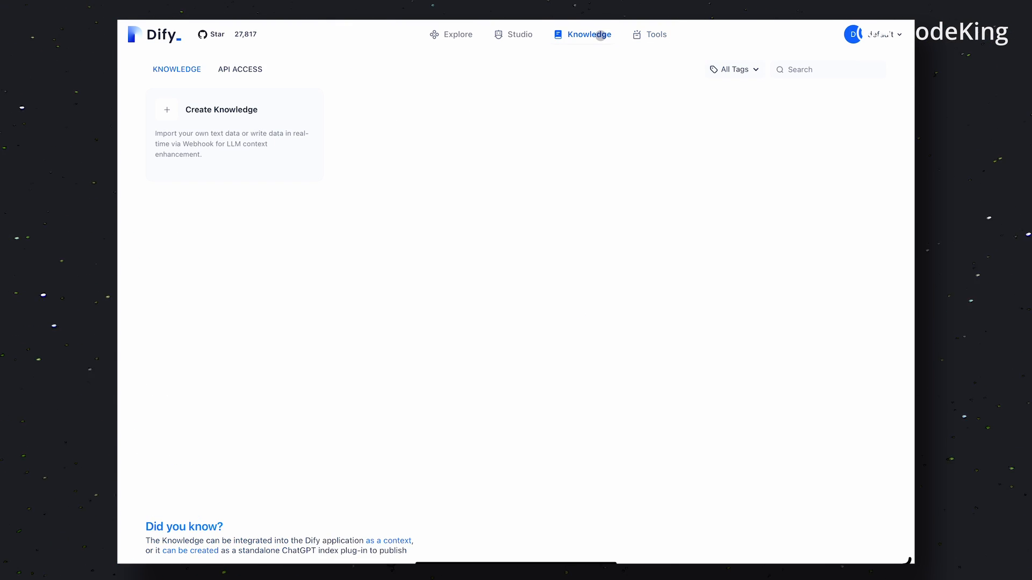
{"action": "left_click", "coordinate": [521, 35]}
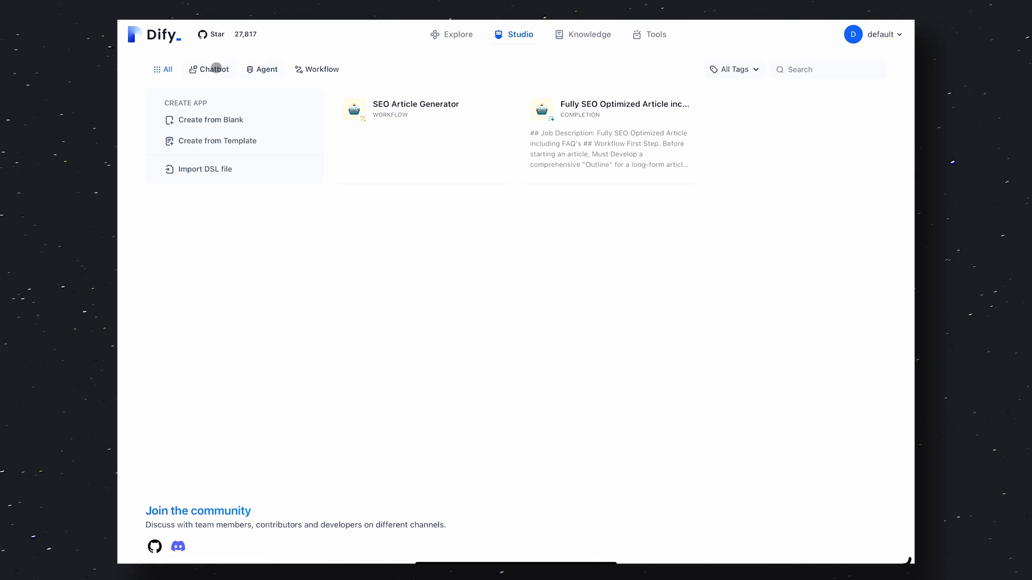
{"action": "key", "text": "super+["}
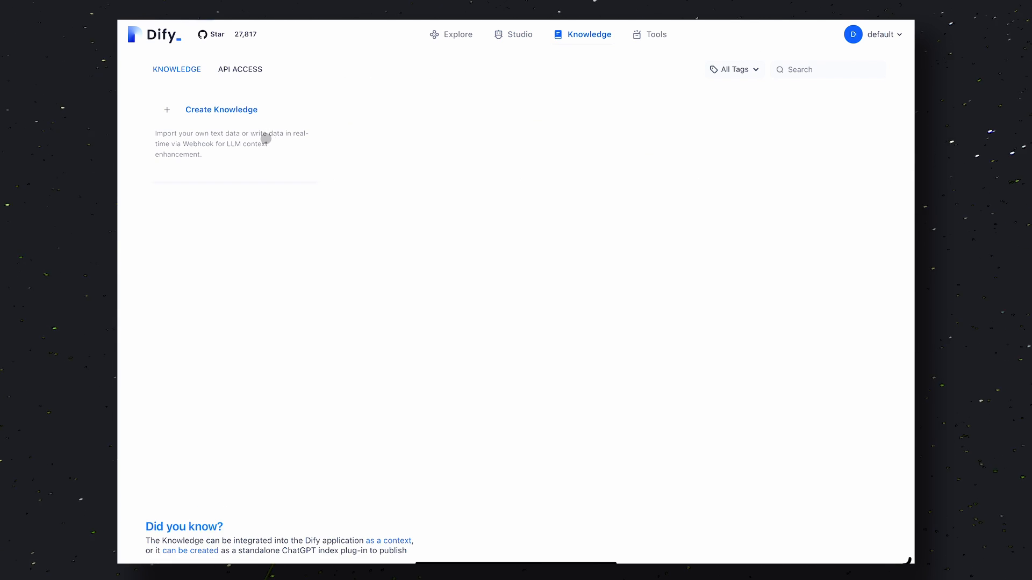
{"action": "key", "text": "super+["}
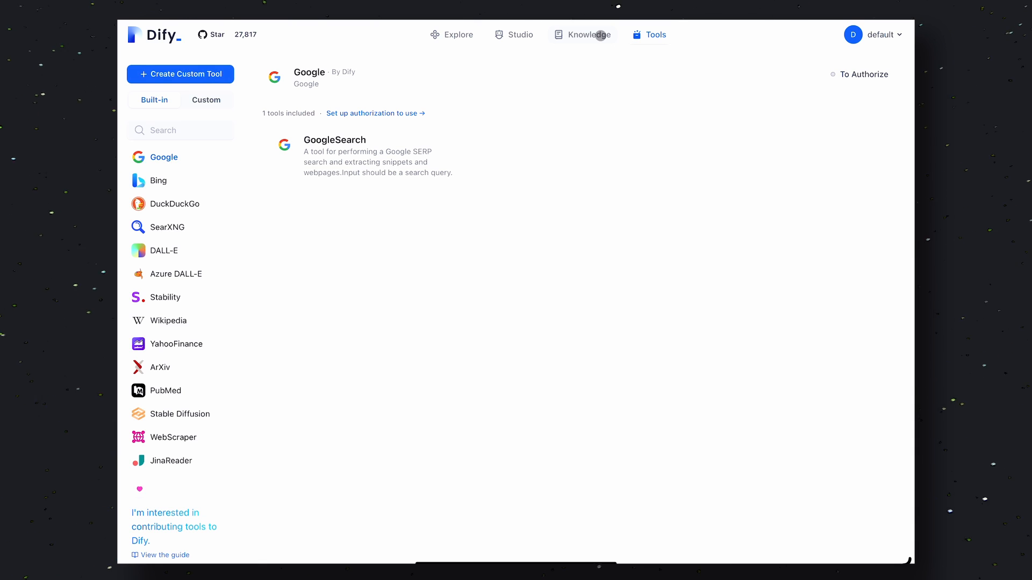
{"action": "left_click", "coordinate": [590, 34]}
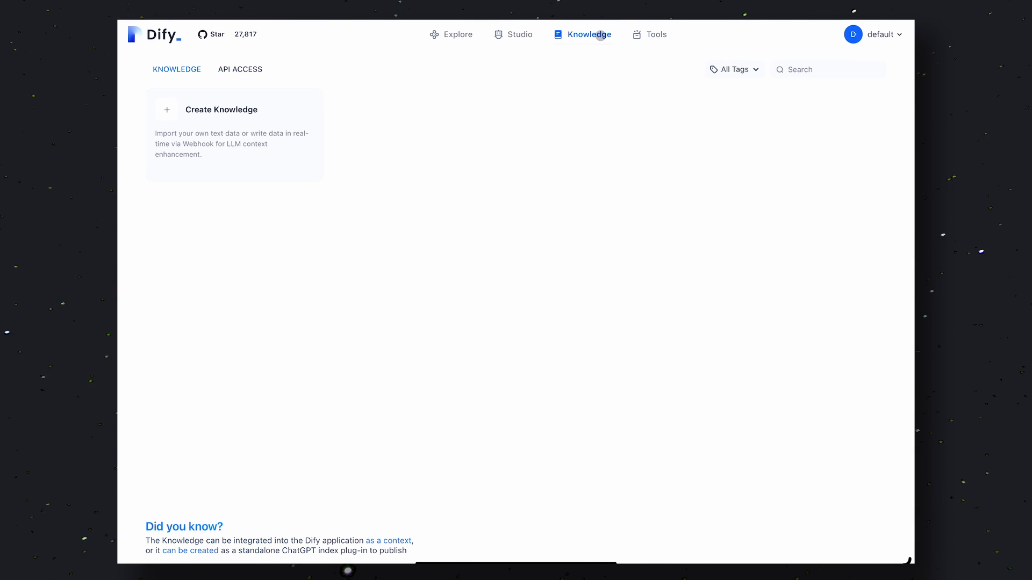
{"action": "left_click", "coordinate": [521, 34]}
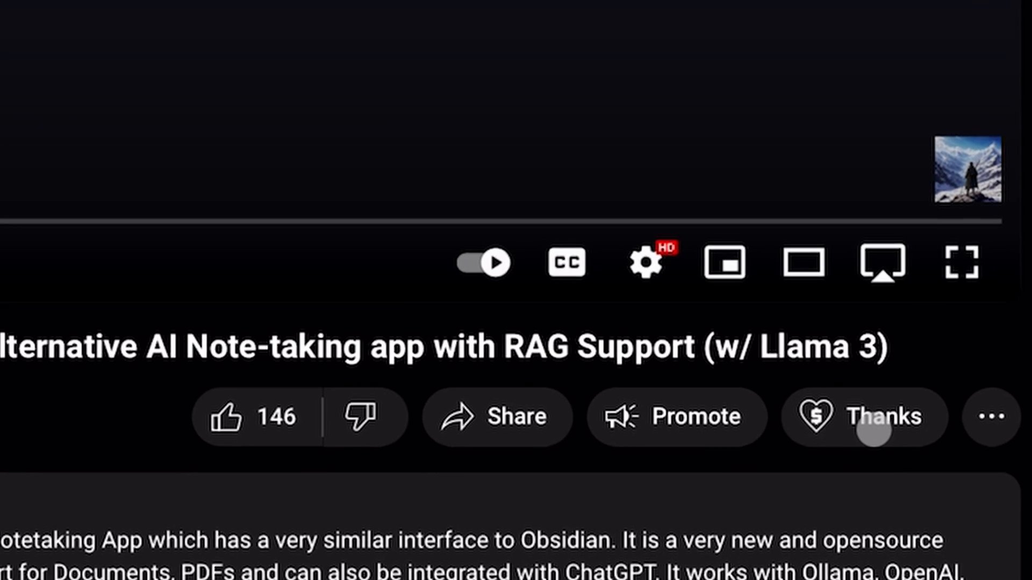
{"action": "left_click", "coordinate": [870, 359]}
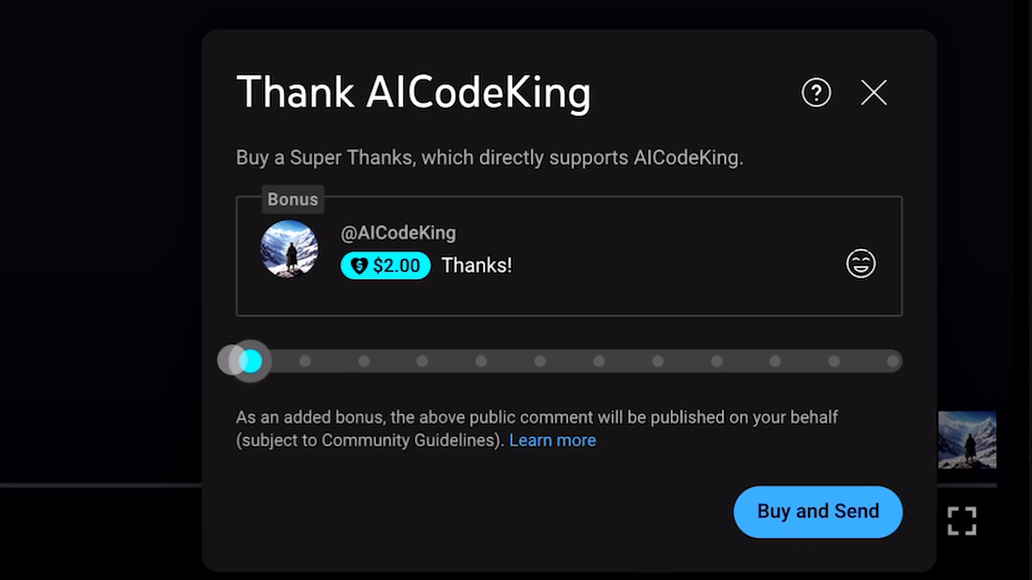
{"action": "left_click_drag", "start_coordinate": [250, 361], "coordinate": [364, 360]}
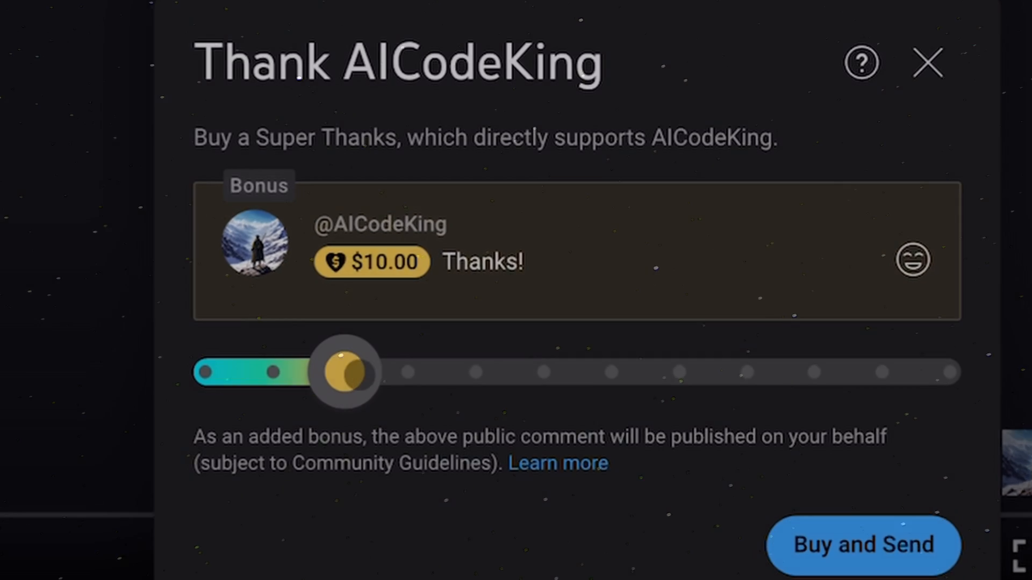